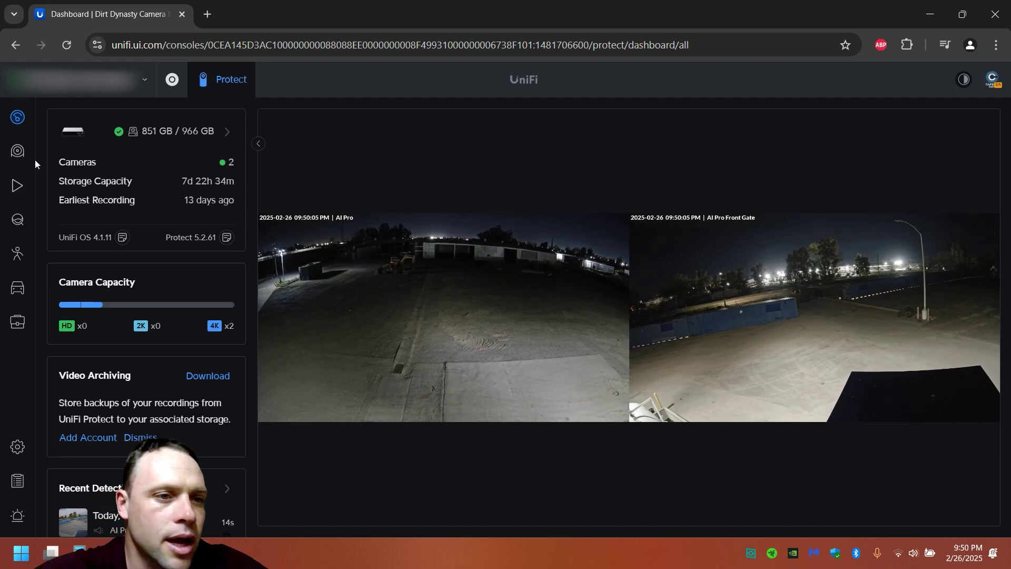
# - Open AI Pro Front Gate's Recording Settings from Devices to view its Always, Continuous and AI-event options
pyautogui.click(17, 151)
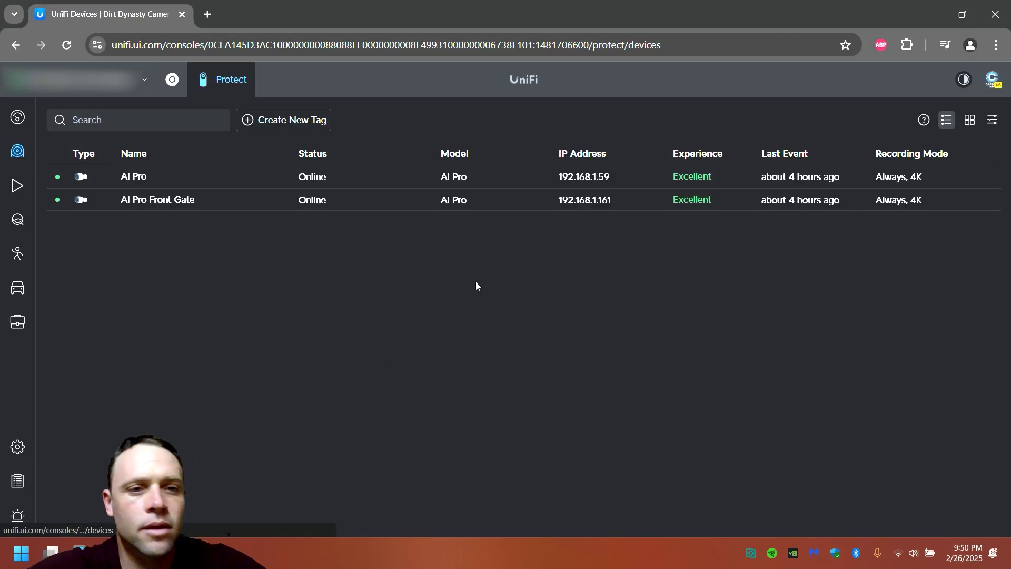
pyautogui.click(267, 205)
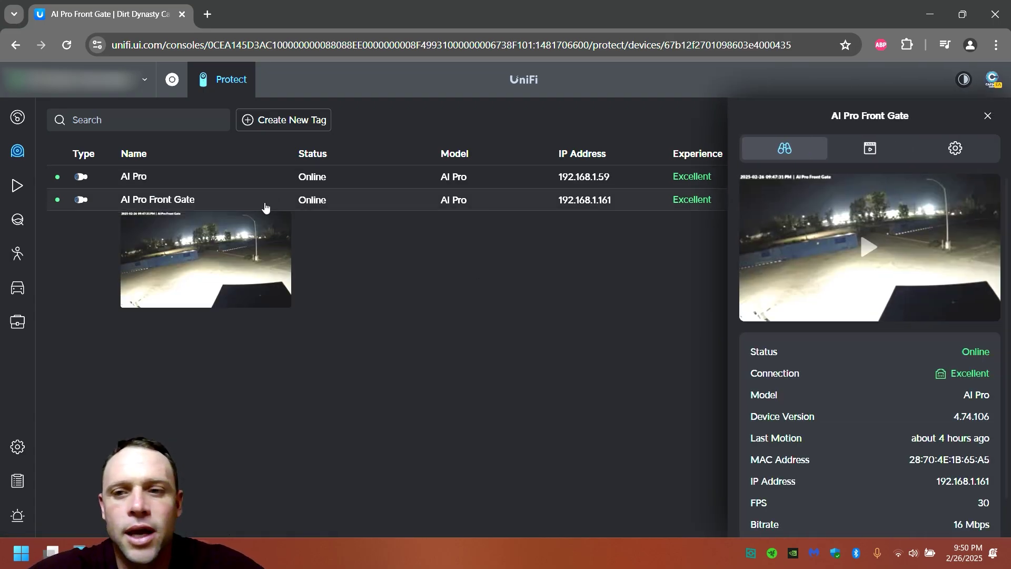
pyautogui.click(870, 148)
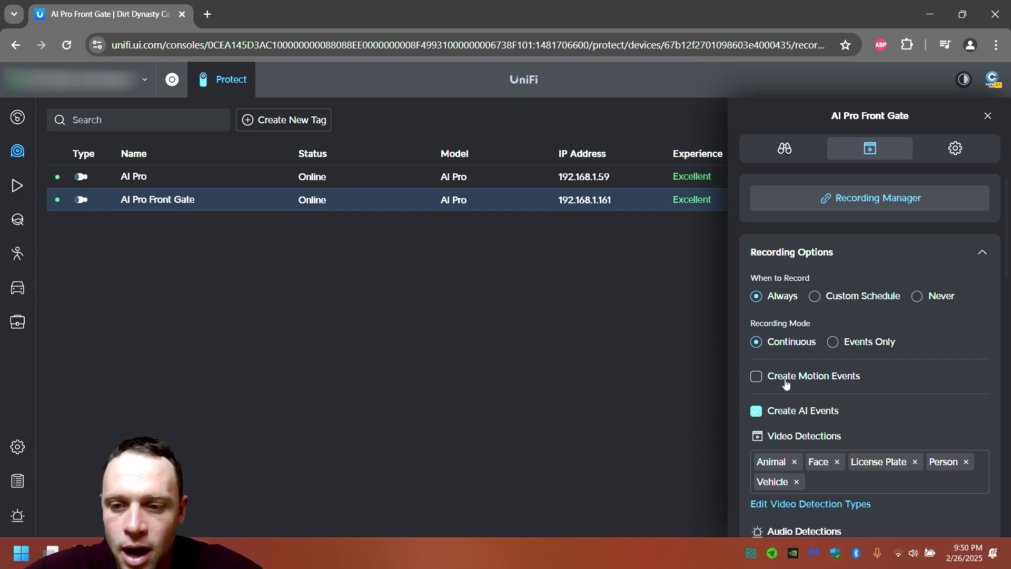
pyautogui.scroll(-1, 835, 422)
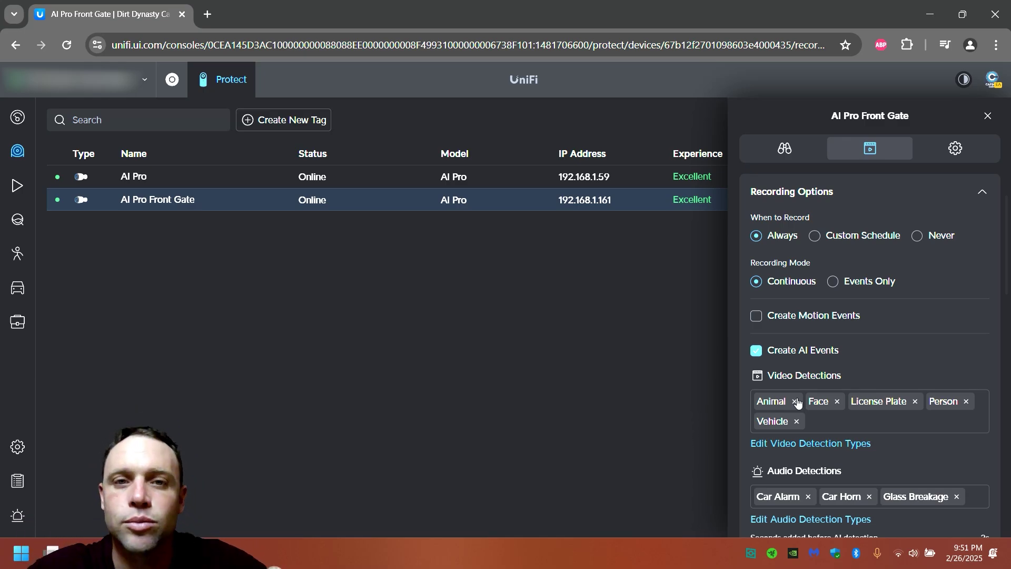
pyautogui.scroll(-2, 798, 403)
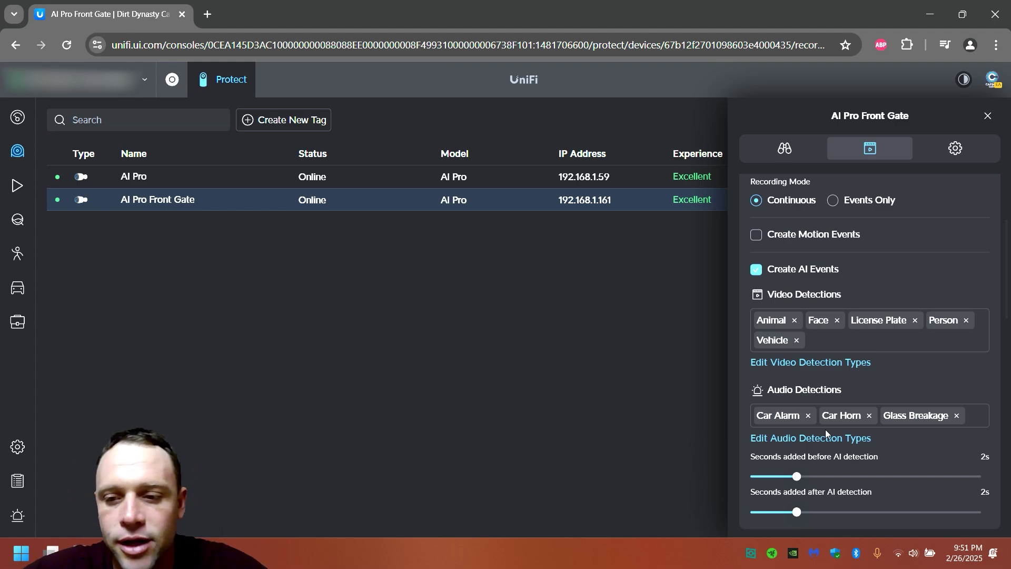
pyautogui.scroll(-4, 825, 429)
pyautogui.scroll(-2, 826, 429)
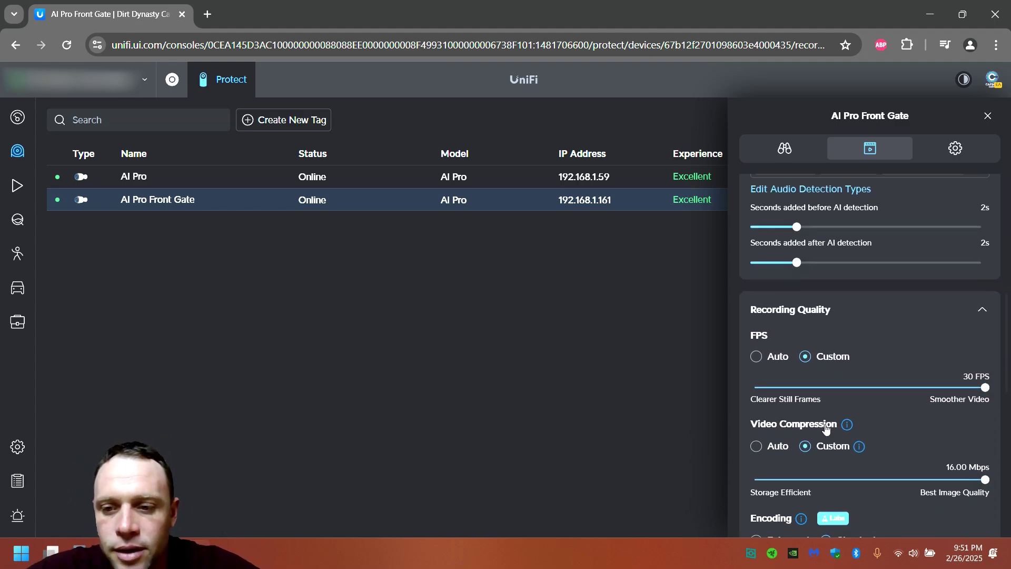
pyautogui.scroll(-1, 826, 429)
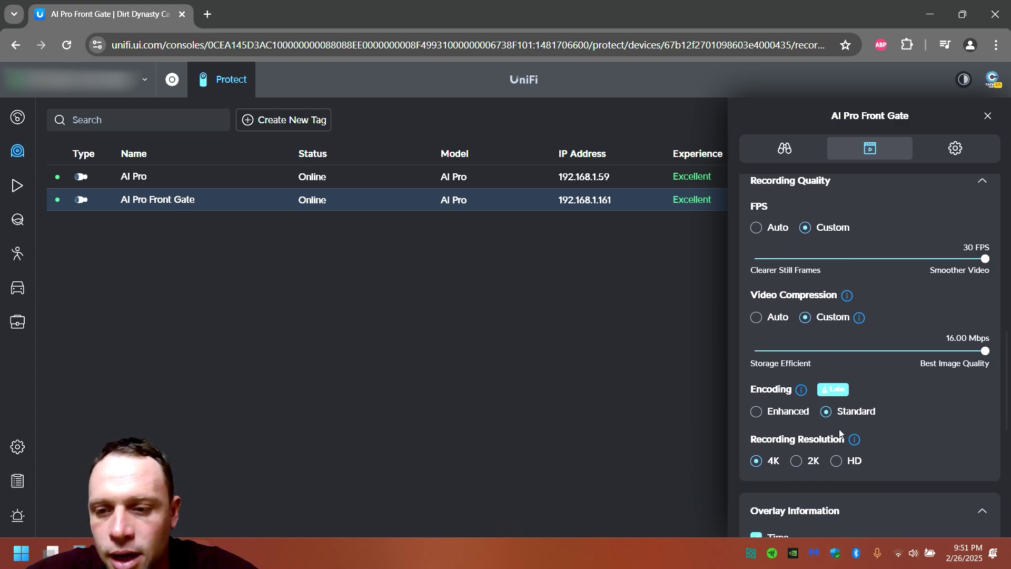
pyautogui.scroll(-3, 848, 440)
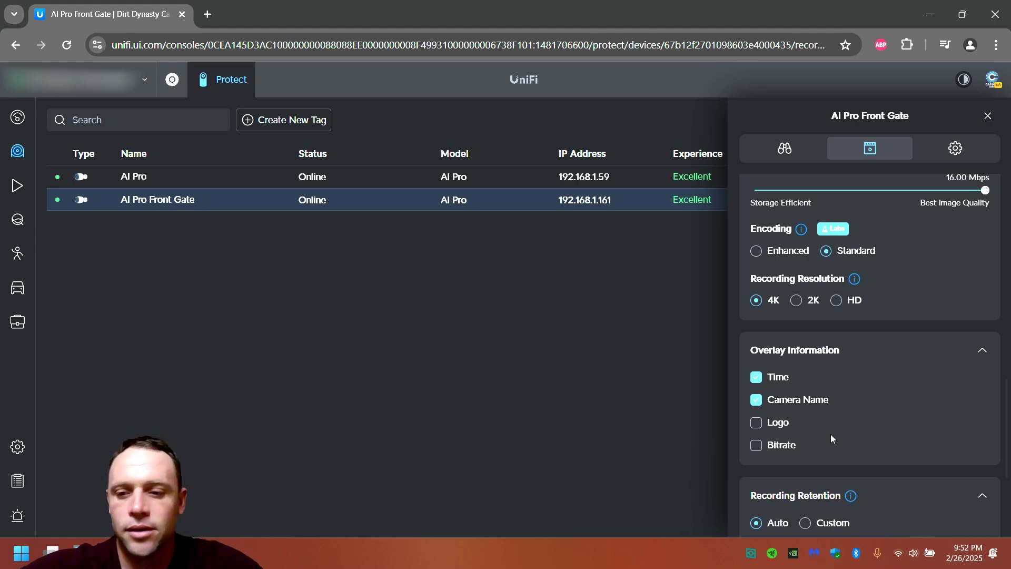
pyautogui.scroll(-1, 830, 434)
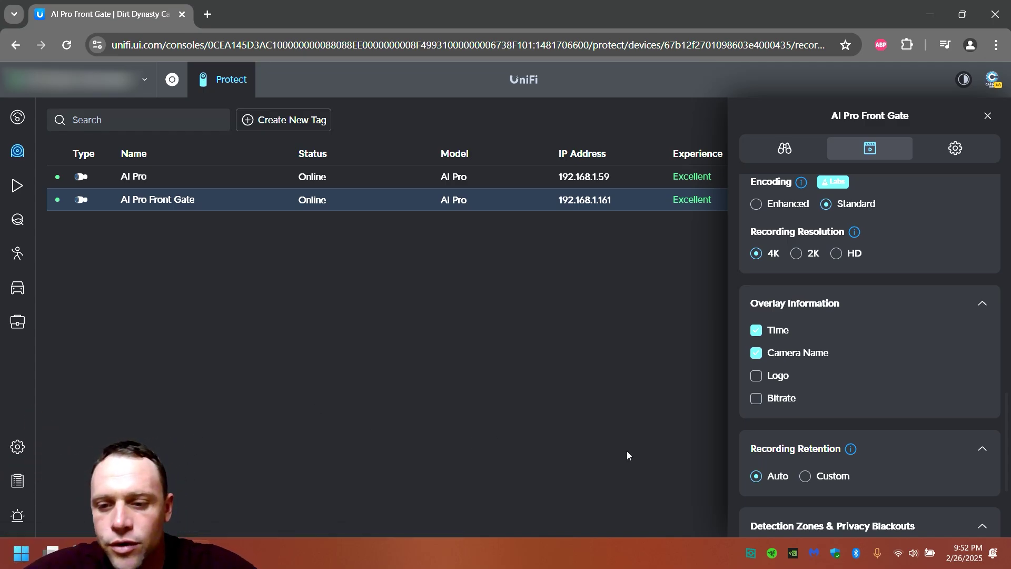
pyautogui.scroll(-3, 964, 378)
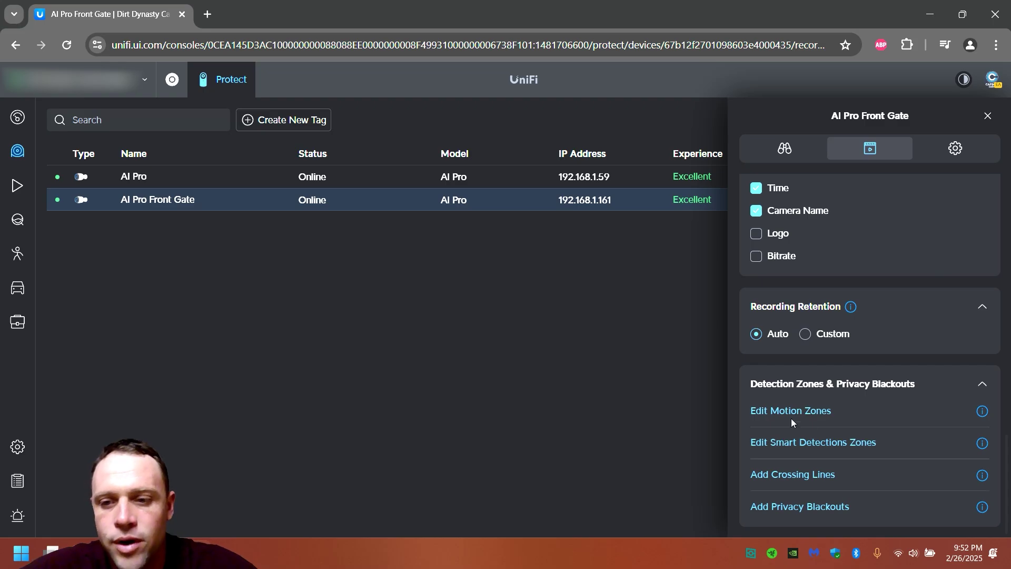
pyautogui.scroll(10, 793, 421)
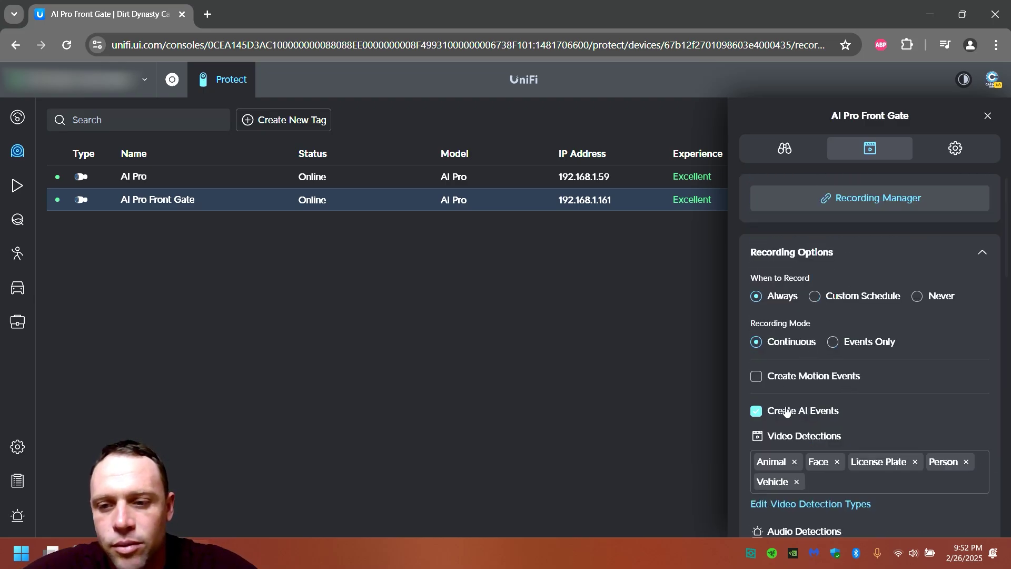
pyautogui.scroll(-5, 814, 389)
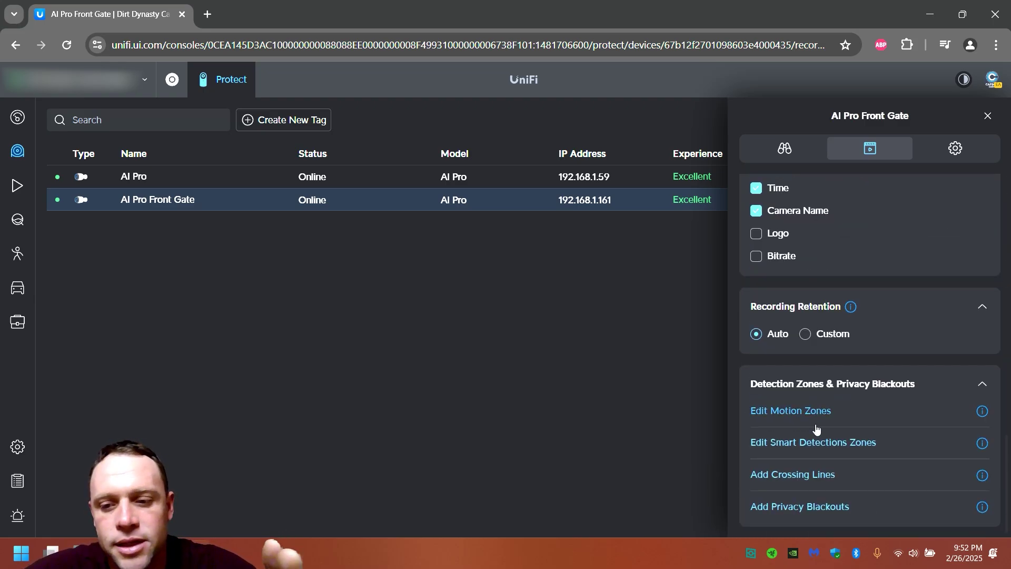
pyautogui.click(807, 476)
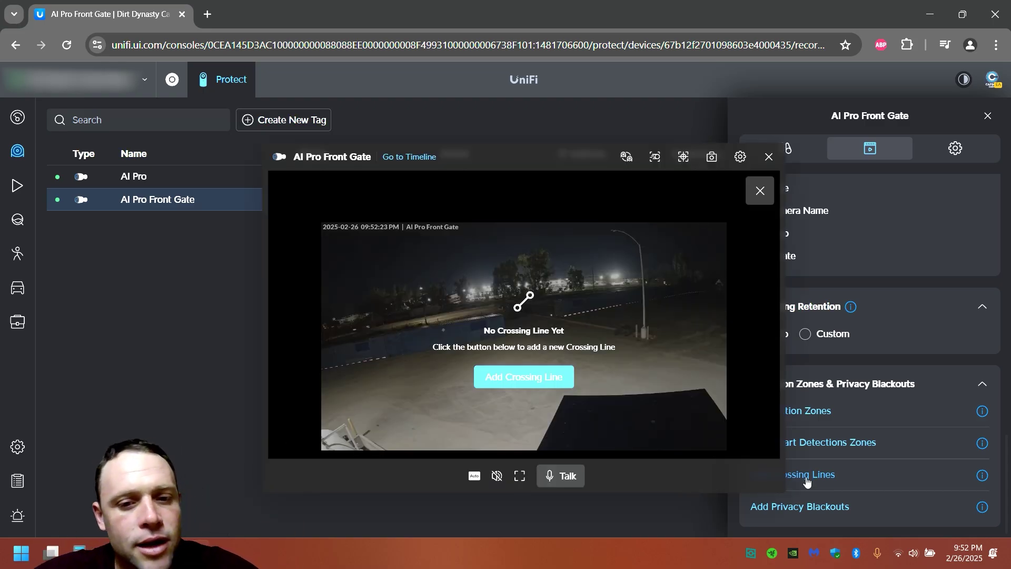
pyautogui.click(538, 375)
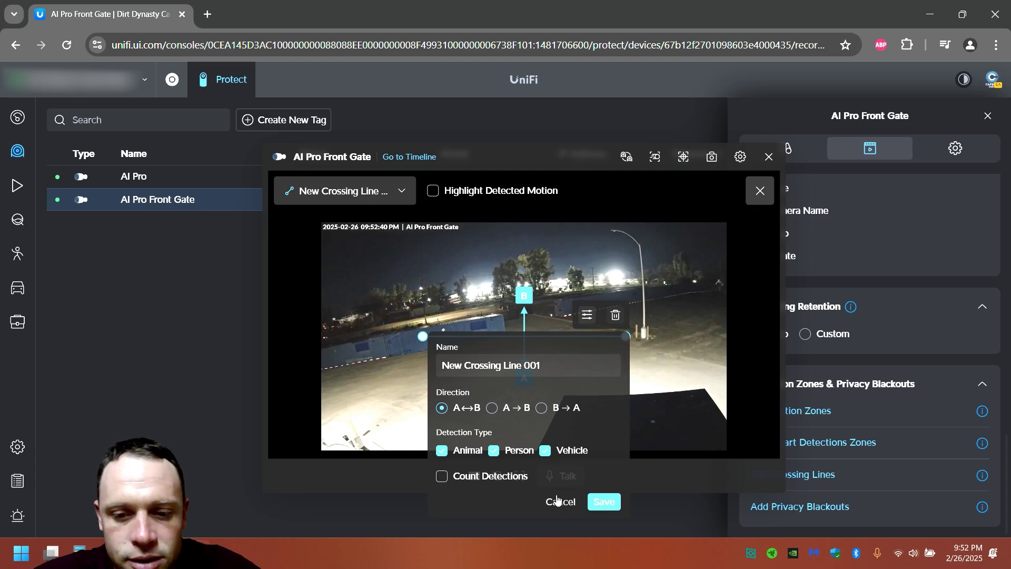
pyautogui.click(596, 503)
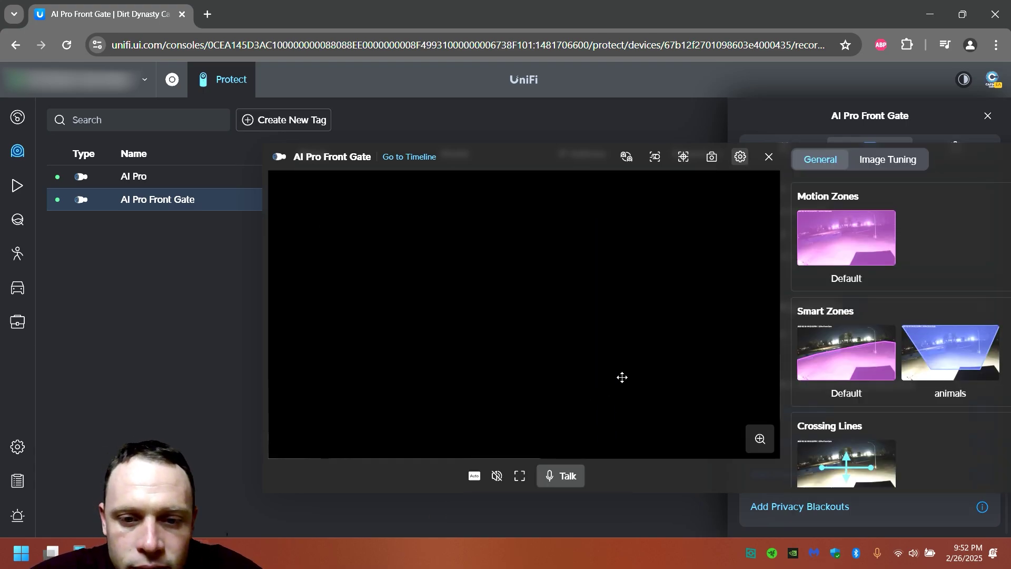
pyautogui.click(847, 464)
pyautogui.click(591, 242)
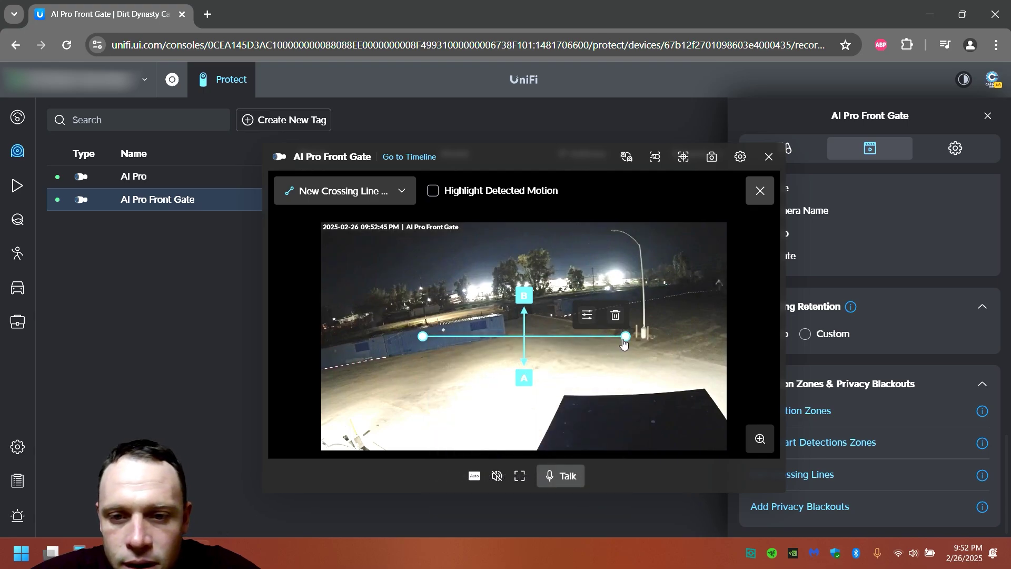
pyautogui.moveTo(626, 335); pyautogui.dragTo(549, 351)
pyautogui.moveTo(500, 382); pyautogui.dragTo(461, 333)
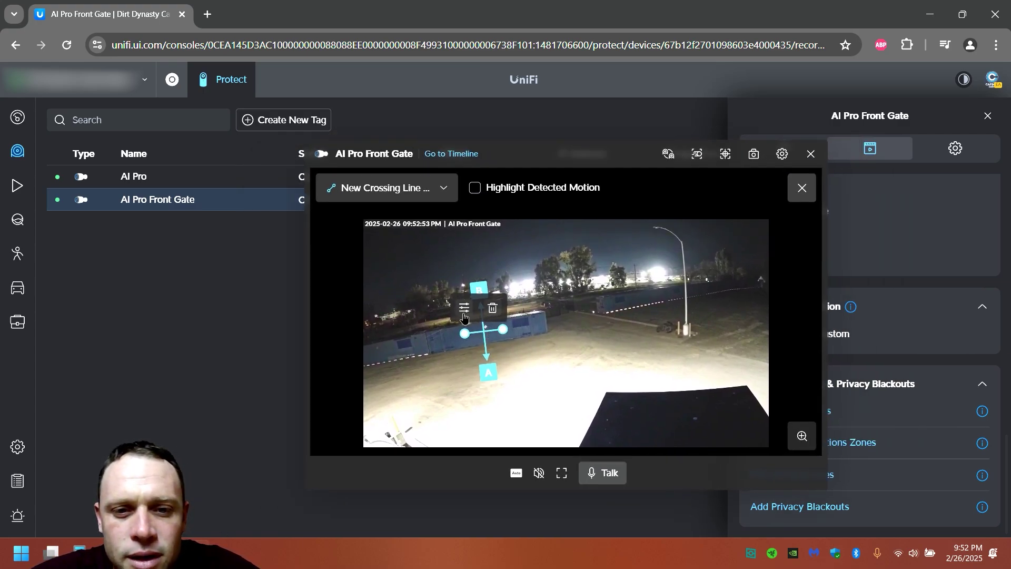
pyautogui.click(464, 309)
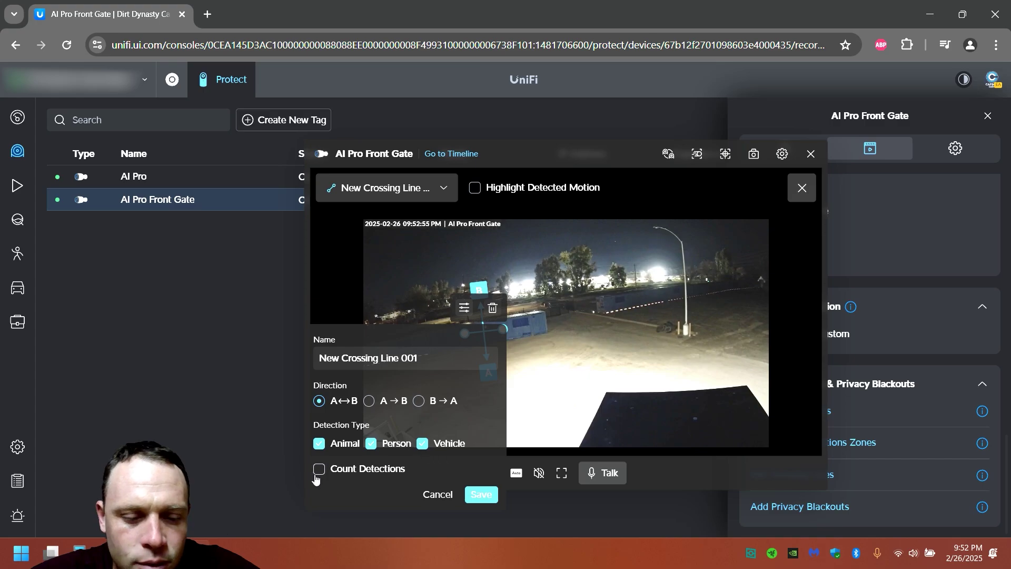
pyautogui.click(493, 311)
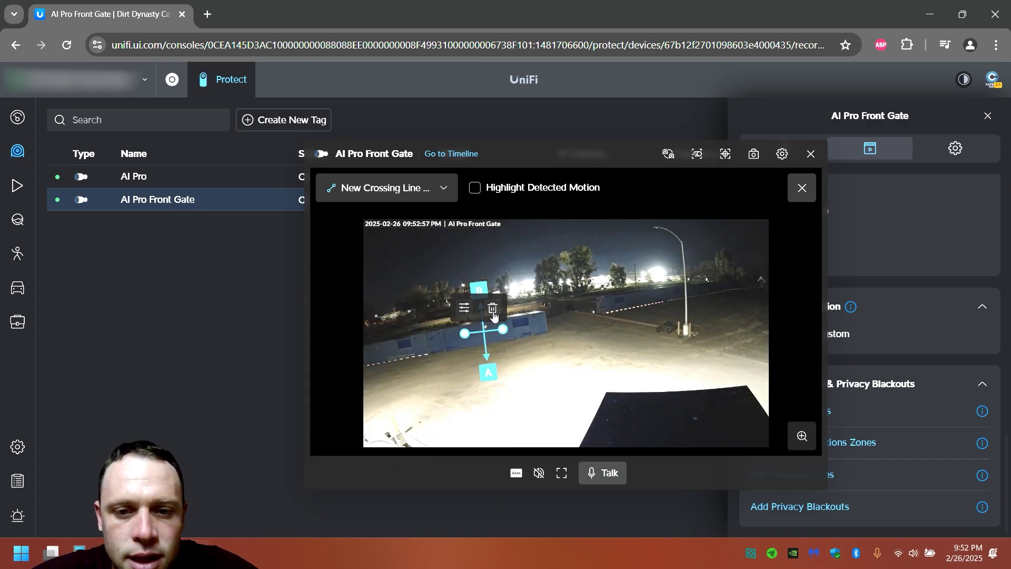
pyautogui.click(493, 311)
pyautogui.click(547, 273)
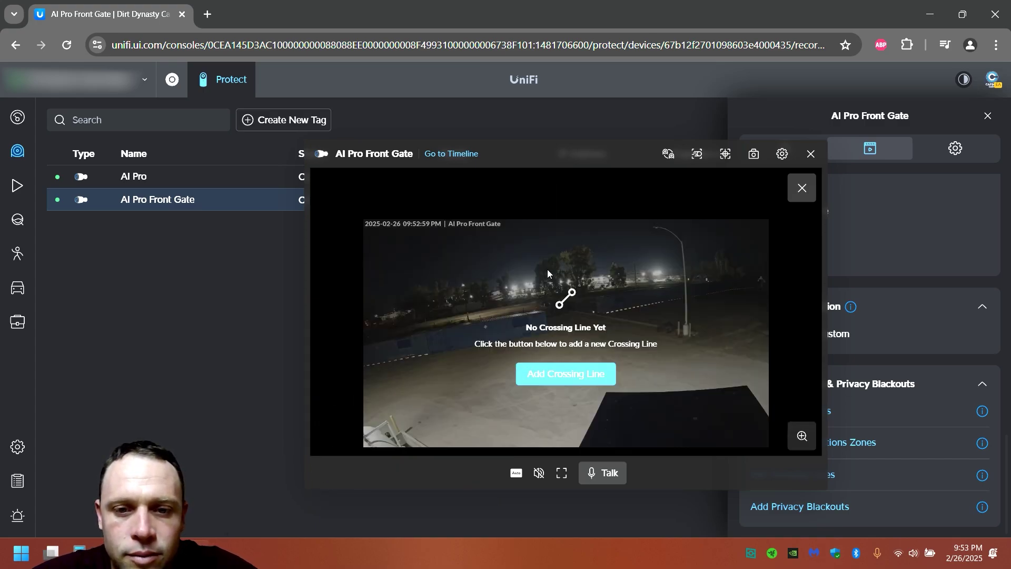
pyautogui.click(810, 154)
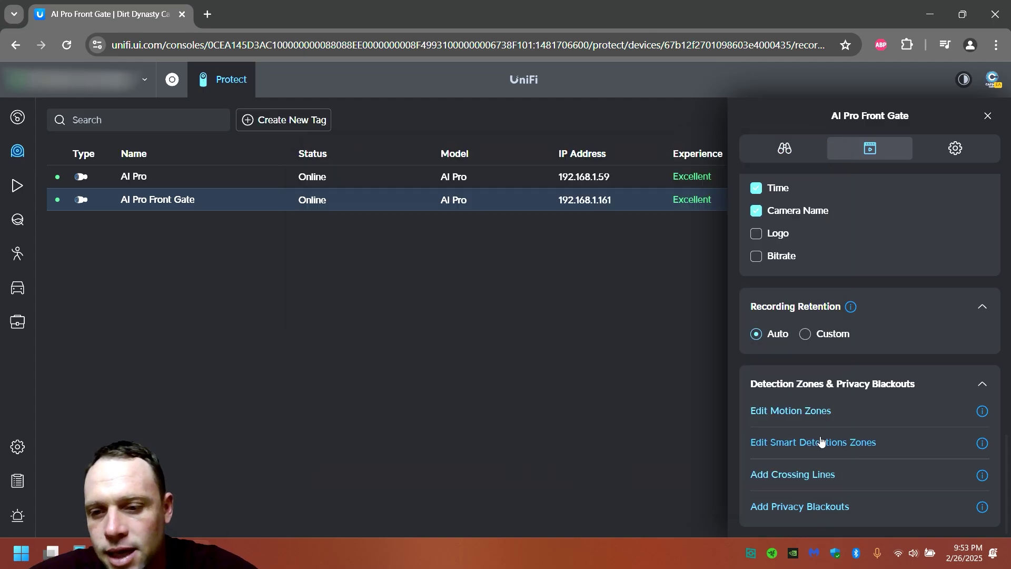
# - Open the smart zones editor and inspect the Default zone's settings over the live feed
pyautogui.click(793, 445)
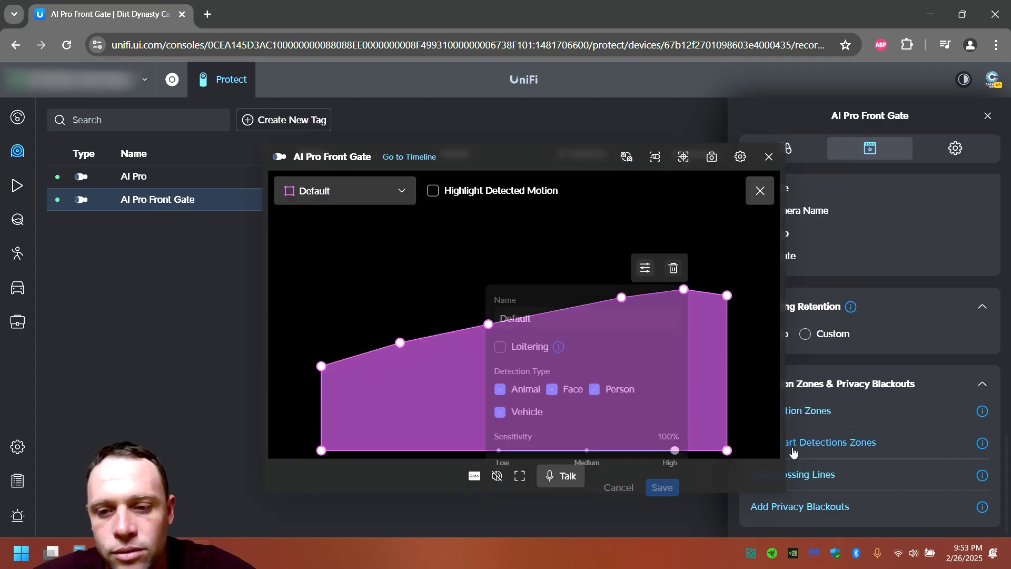
pyautogui.click(759, 375)
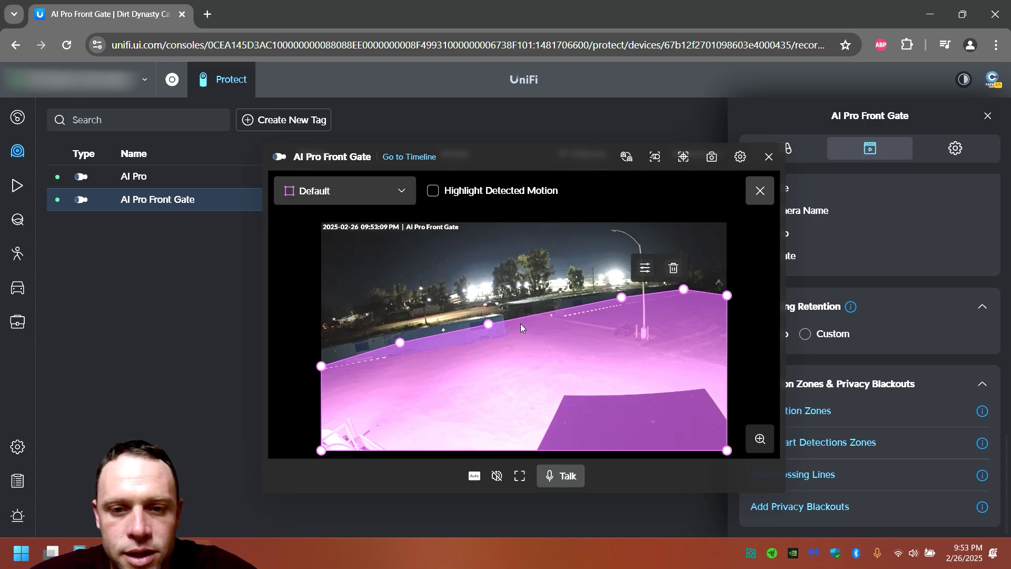
pyautogui.click(643, 270)
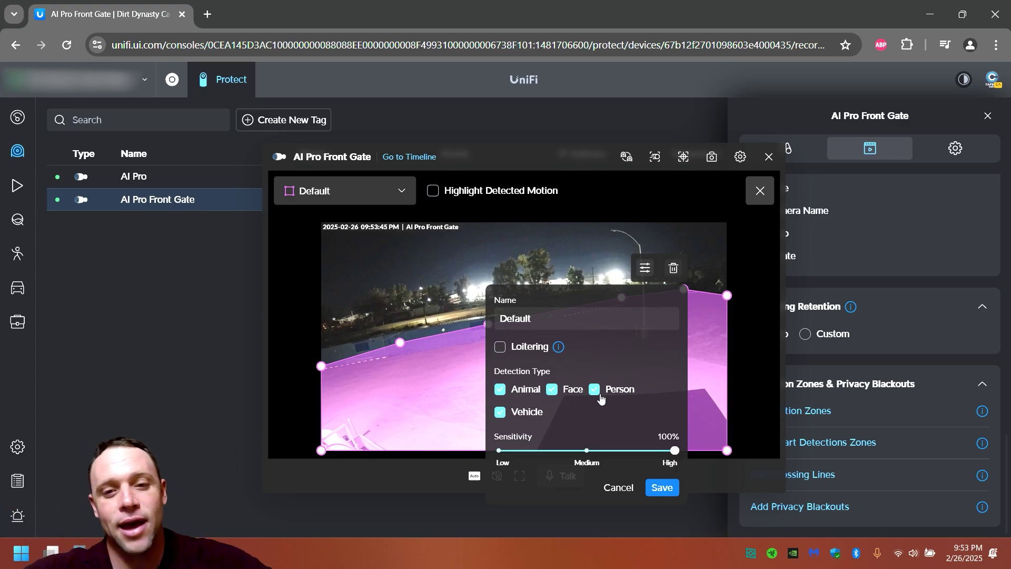
pyautogui.click(612, 210)
# - Reshape the animals smart zone out to the light pole and raise its sensitivity to 79%
pyautogui.click(372, 190)
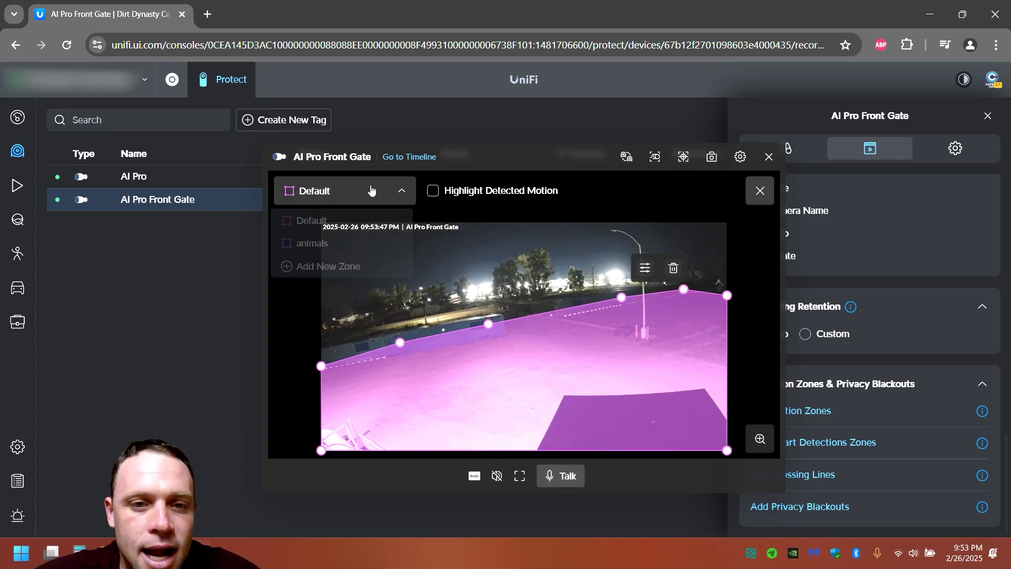
pyautogui.click(349, 242)
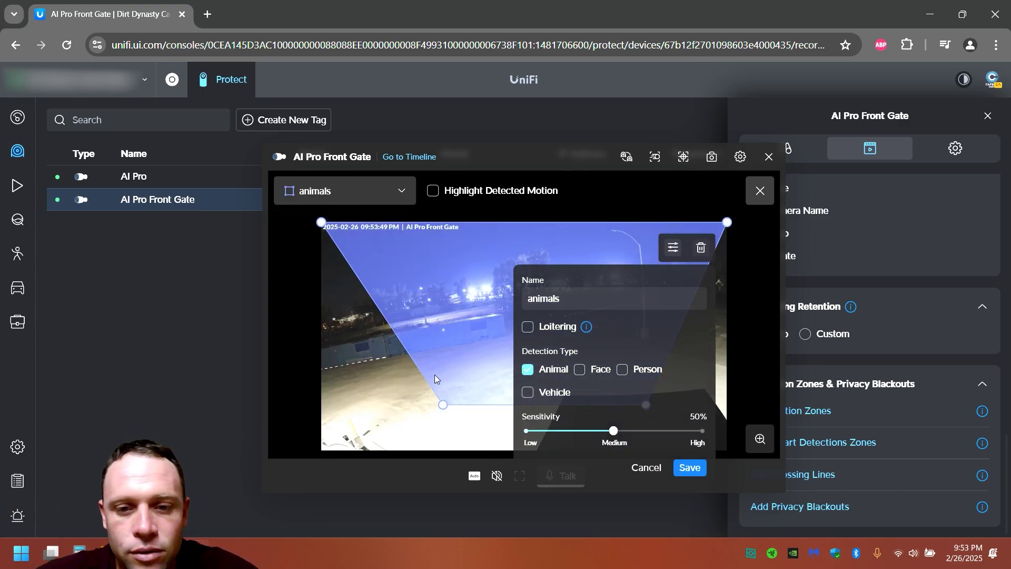
pyautogui.click(447, 390)
pyautogui.moveTo(440, 406); pyautogui.dragTo(322, 344)
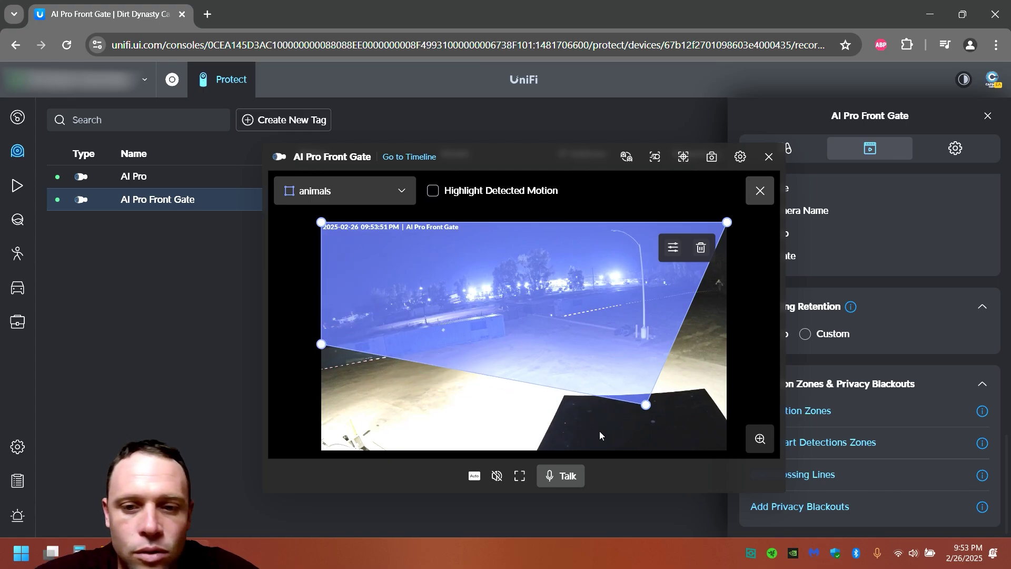
pyautogui.moveTo(644, 404); pyautogui.dragTo(730, 225)
pyautogui.moveTo(481, 305); pyautogui.dragTo(646, 313)
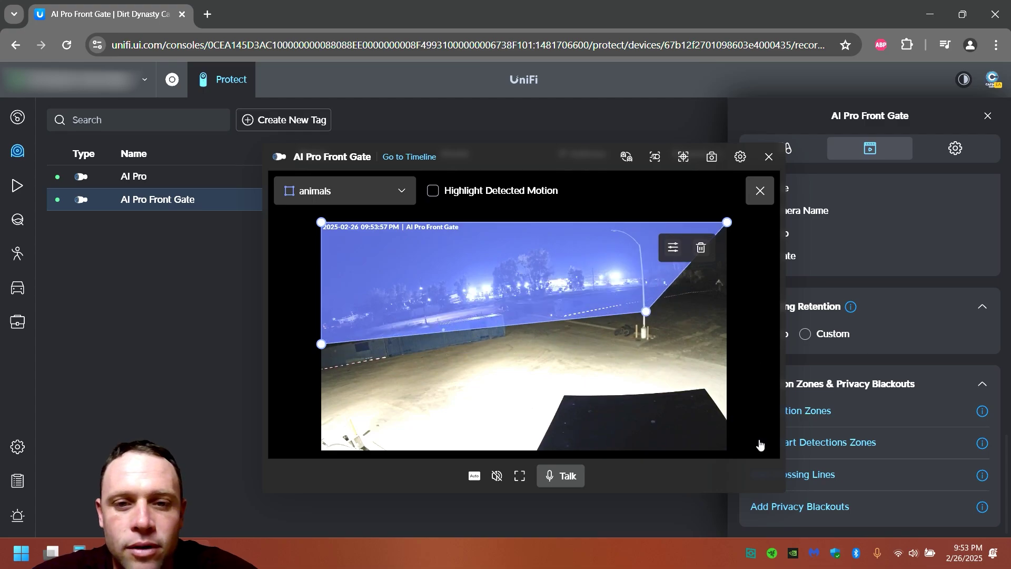
pyautogui.click(669, 255)
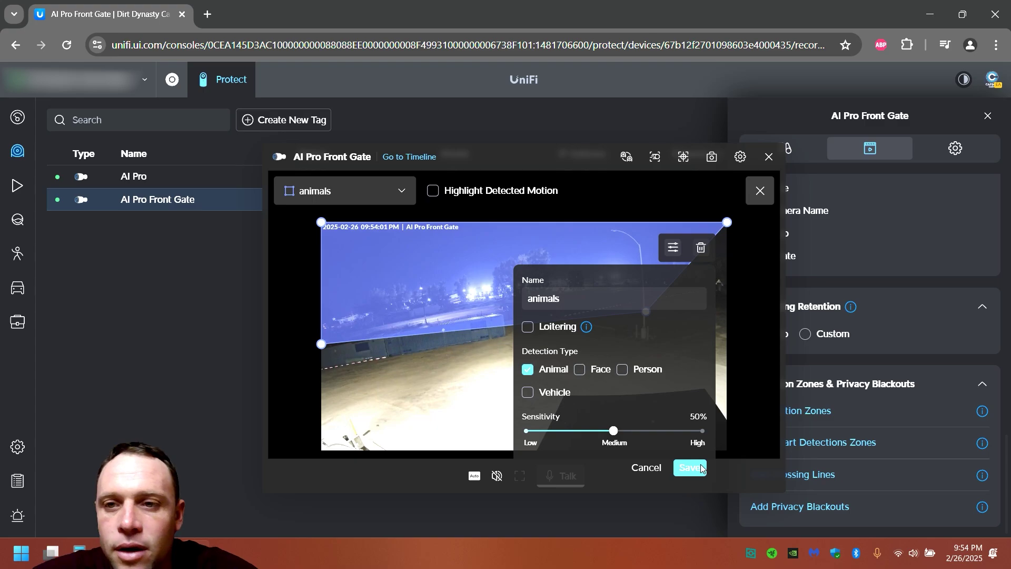
pyautogui.moveTo(624, 435); pyautogui.dragTo(666, 440)
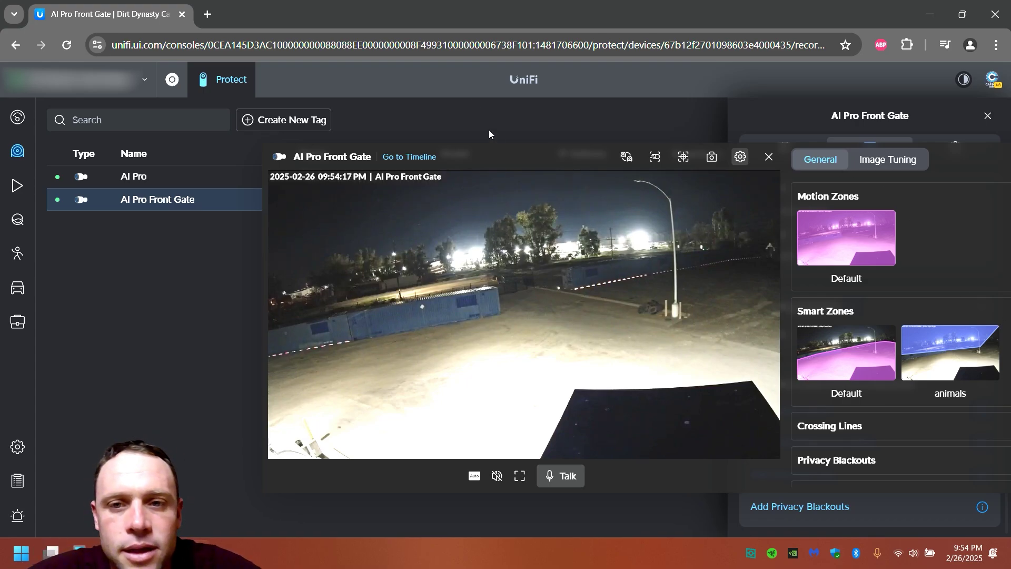
# - Close the camera's live view and settings panel, then visit Alarm Manager and Playback
pyautogui.click(739, 157)
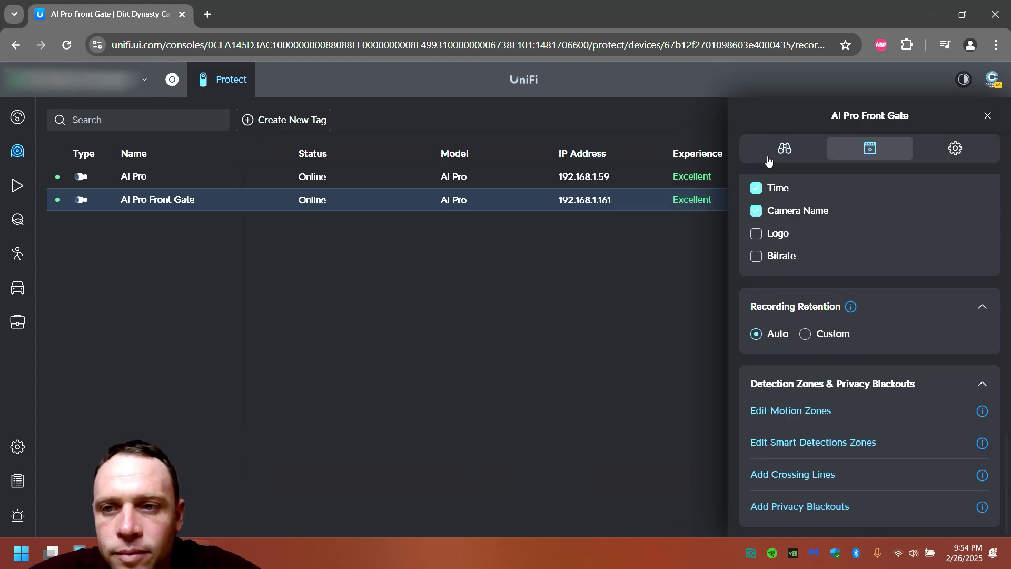
pyautogui.click(986, 116)
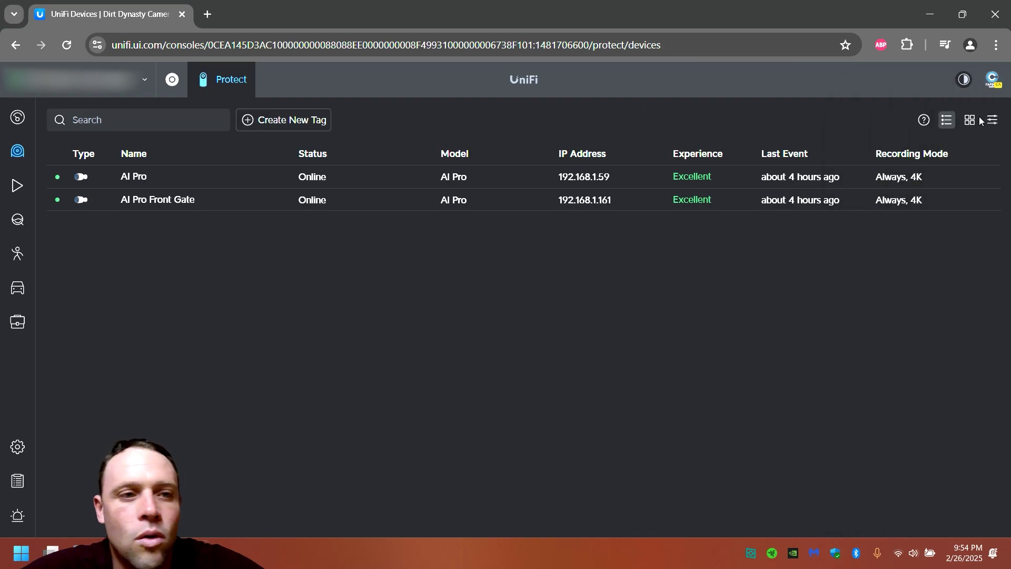
pyautogui.click(17, 517)
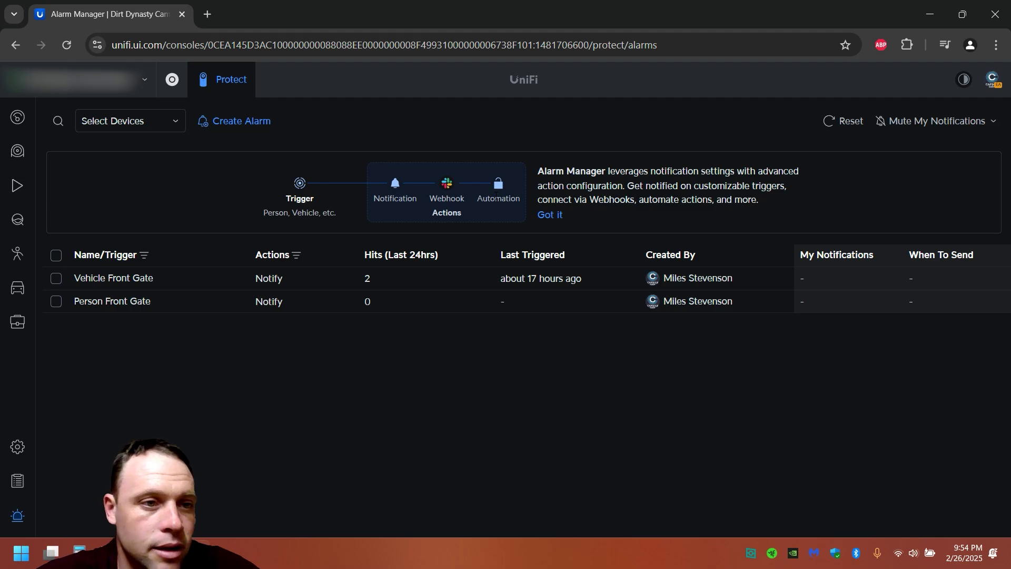
pyautogui.click(17, 186)
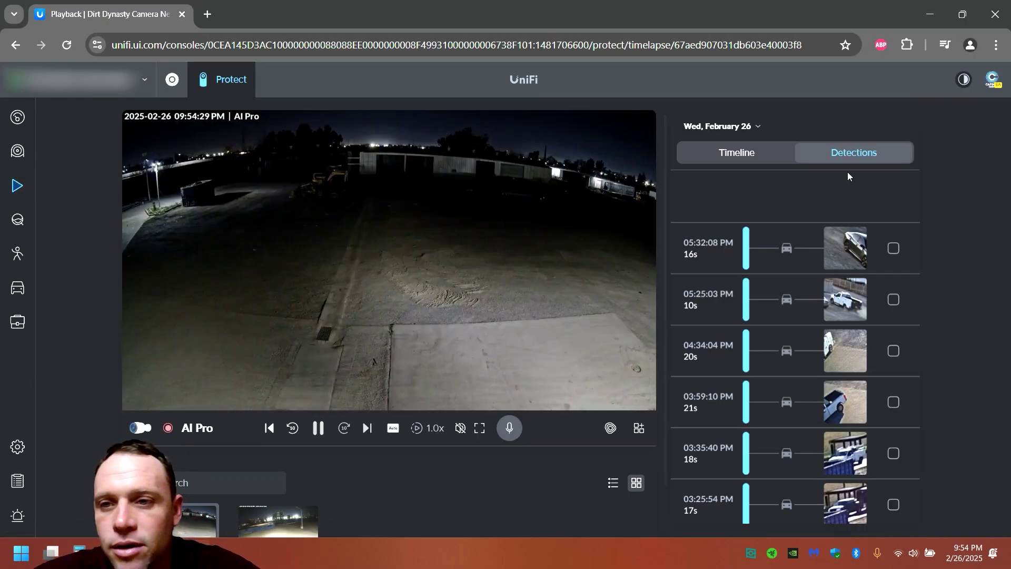
# - Switch Playback to the Timeline view and zoom the timeline in to its maximum
pyautogui.click(737, 153)
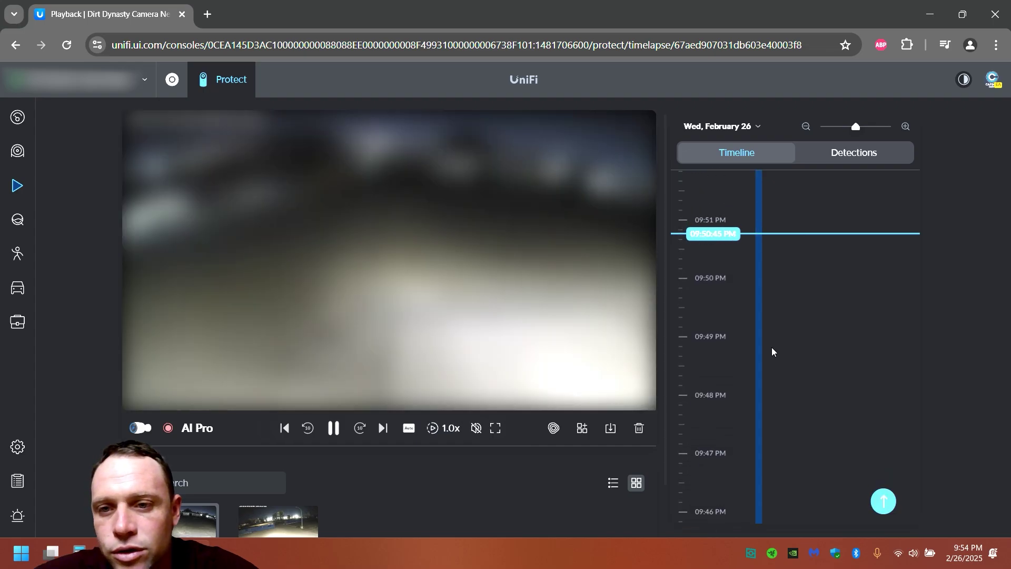
pyautogui.scroll(-20, 772, 351)
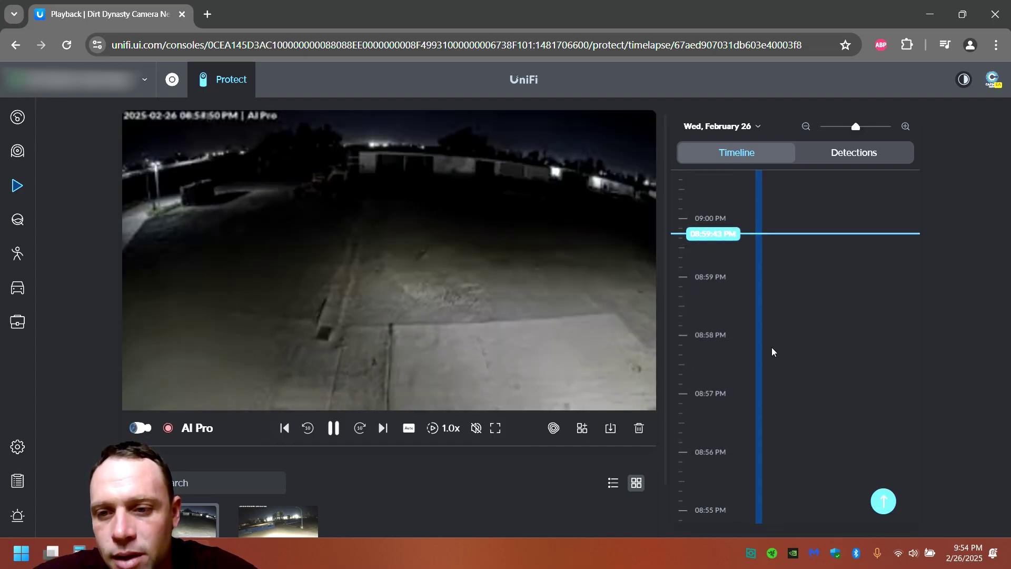
pyautogui.scroll(-3, 772, 351)
pyautogui.scroll(-20, 772, 351)
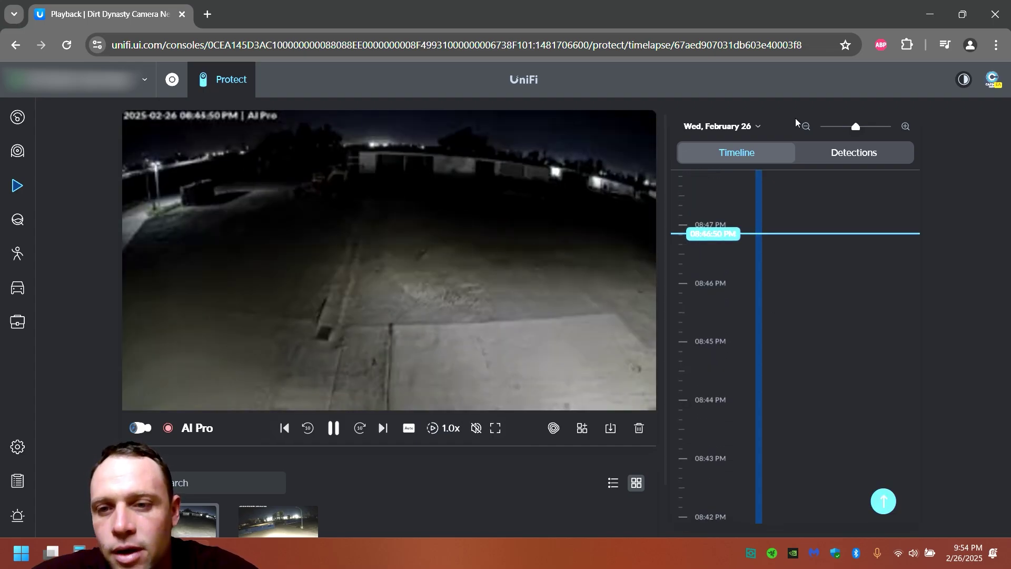
pyautogui.moveTo(859, 133); pyautogui.dragTo(906, 129)
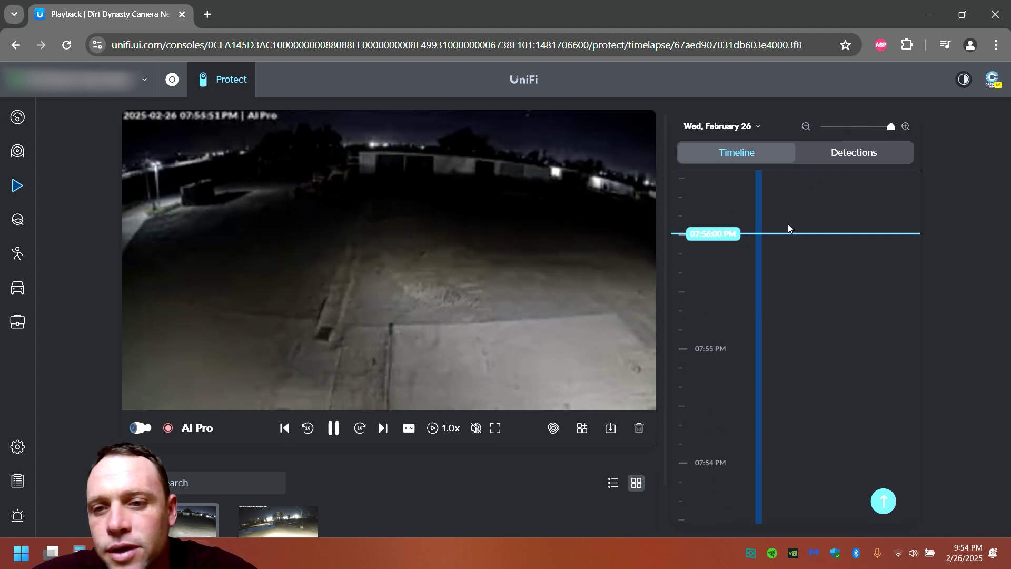
pyautogui.scroll(-3, 760, 194)
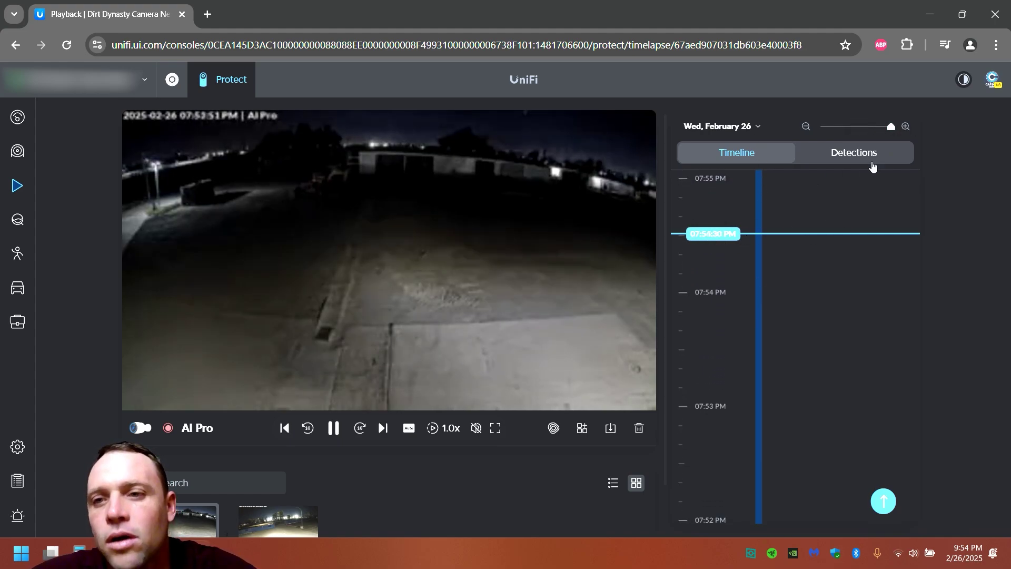
# - Jump to the 5:25 PM vehicle detection, recheck the timeline, and return to the Detections list
pyautogui.click(871, 158)
pyautogui.click(799, 308)
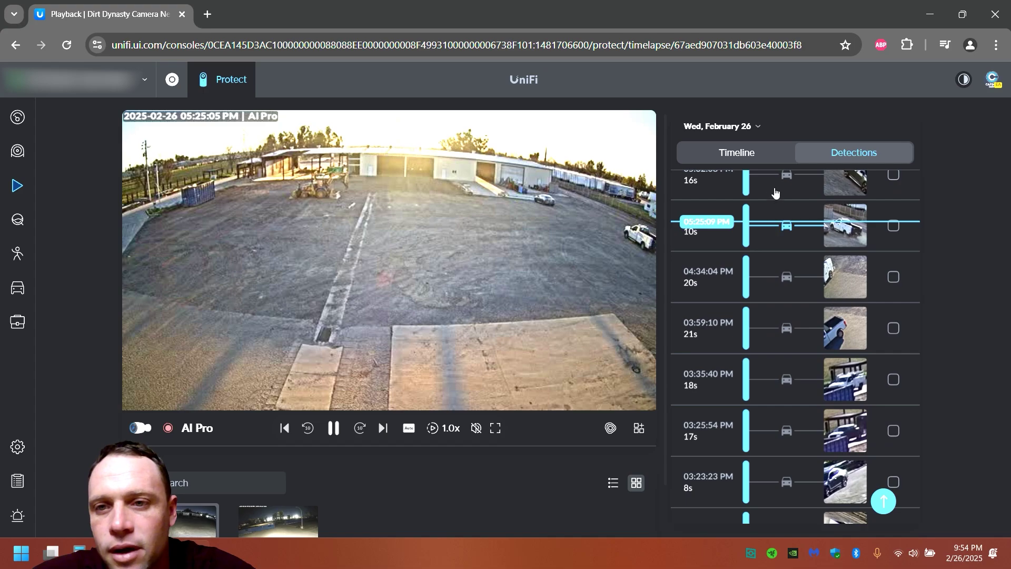
pyautogui.click(769, 154)
pyautogui.scroll(-20, 801, 395)
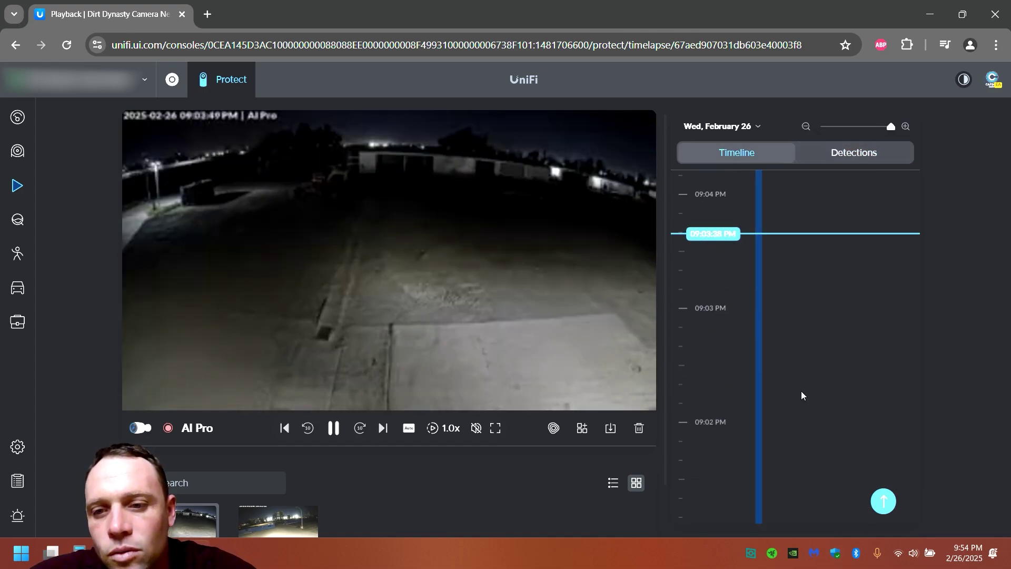
pyautogui.scroll(-20, 802, 395)
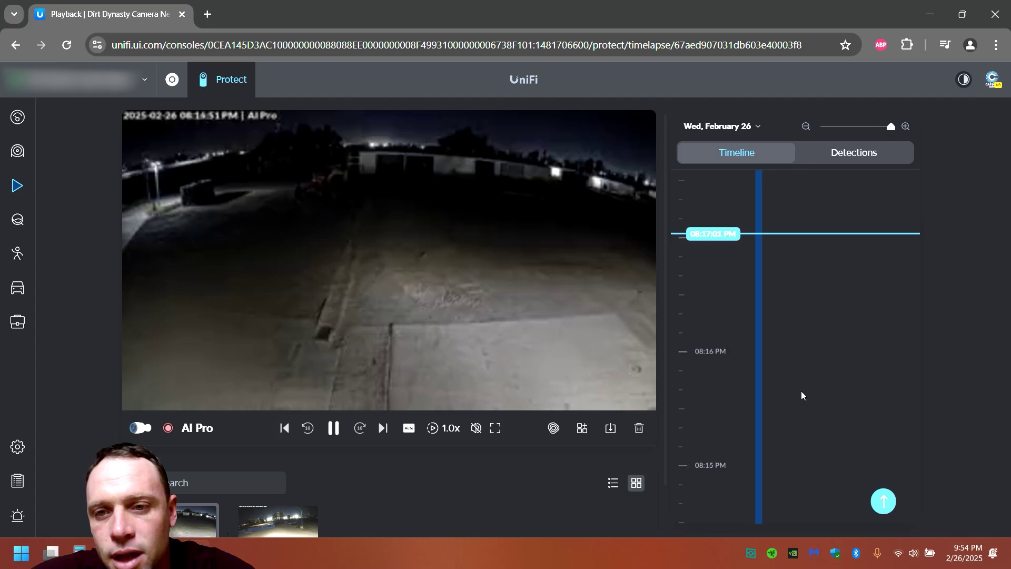
pyautogui.scroll(-10, 801, 395)
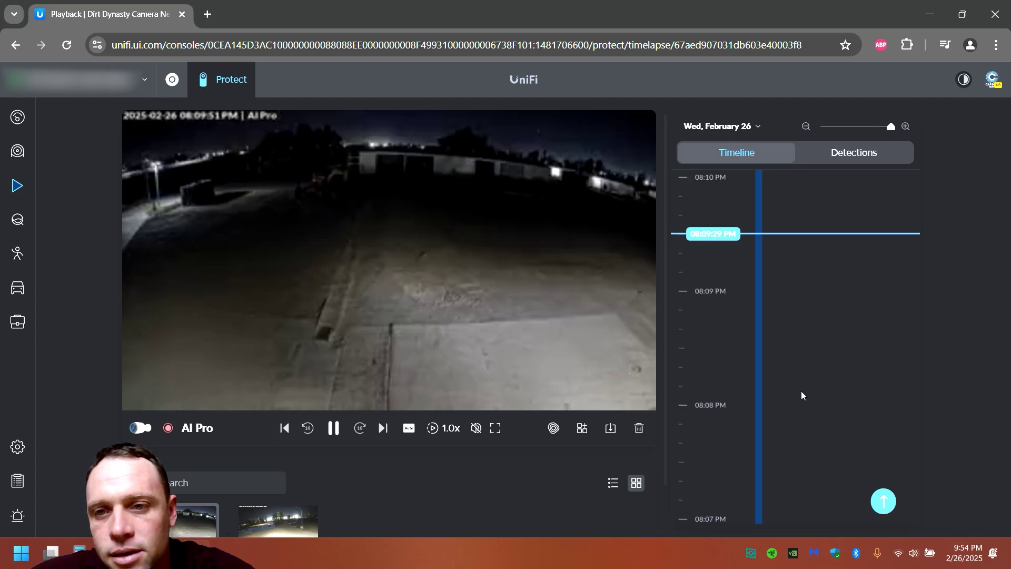
pyautogui.click(843, 158)
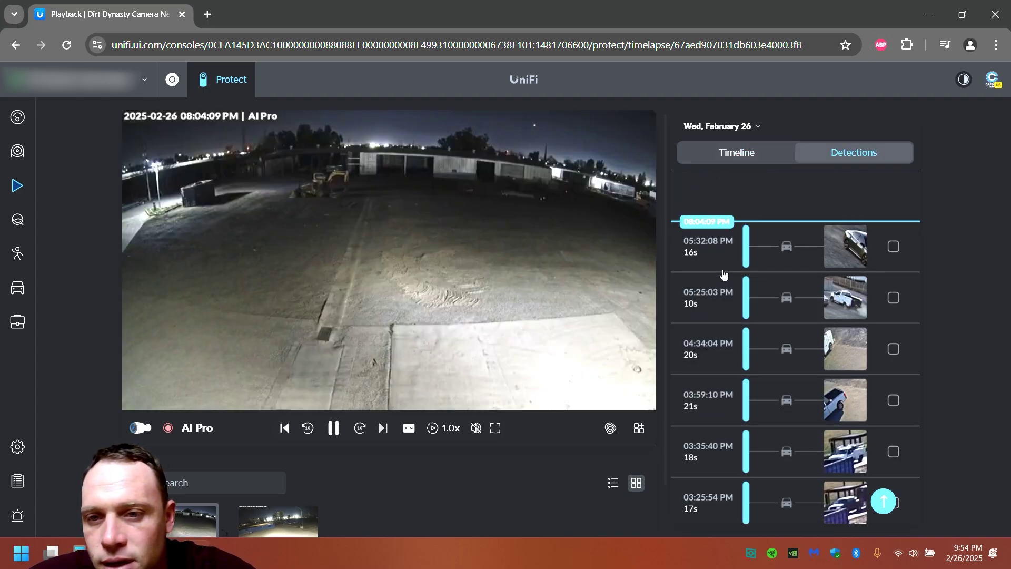
# - Play the 5:32 PM vehicle detection on the AI Pro camera
pyautogui.click(722, 253)
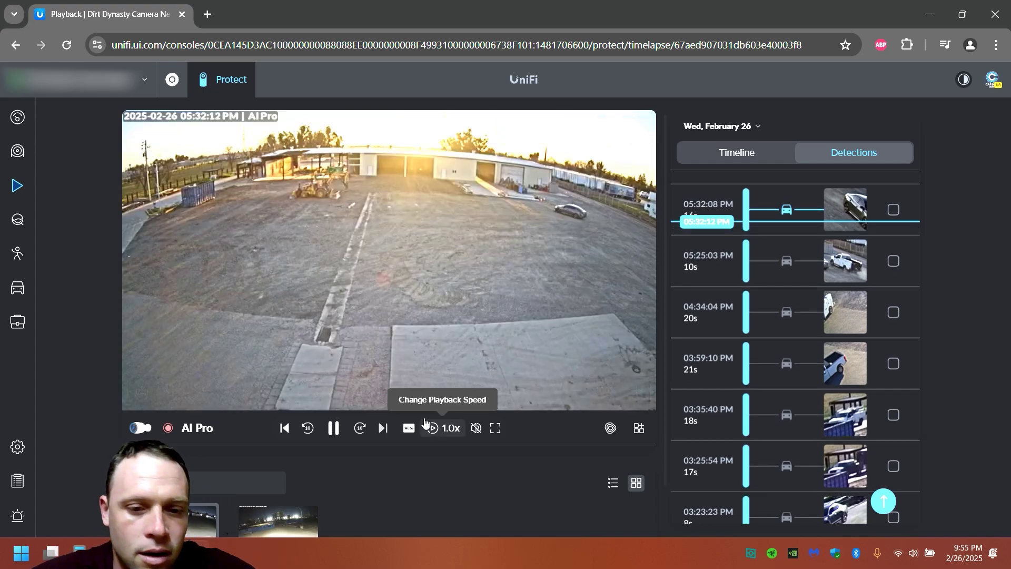
pyautogui.scroll(2, 779, 255)
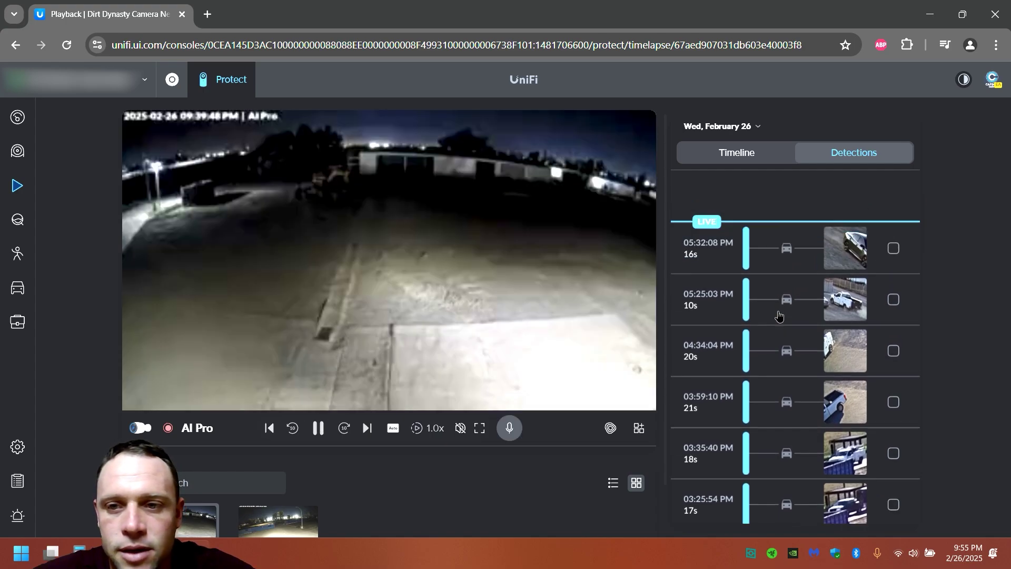
pyautogui.scroll(-1, 785, 342)
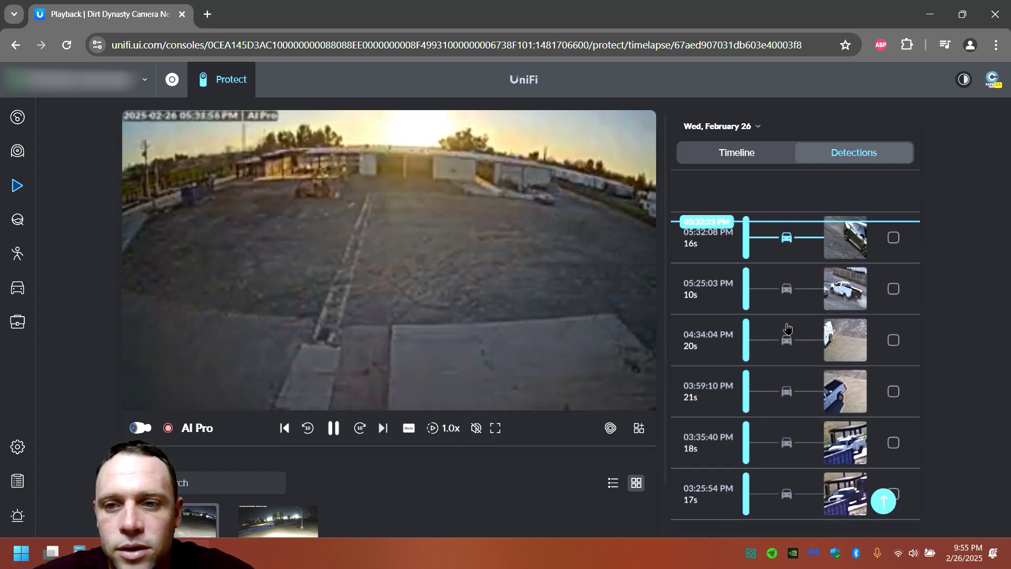
pyautogui.scroll(1, 806, 327)
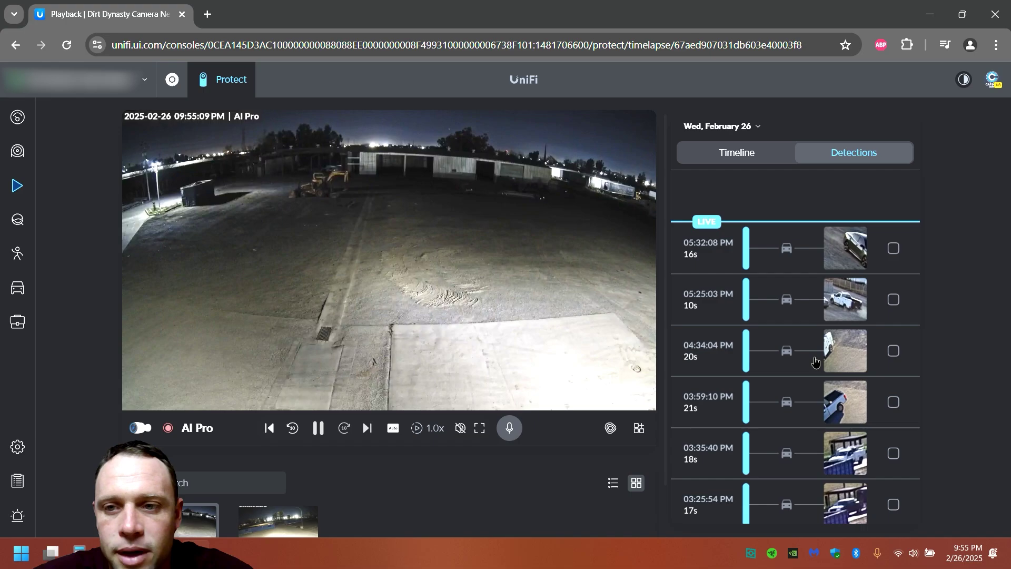
pyautogui.scroll(-1, 791, 255)
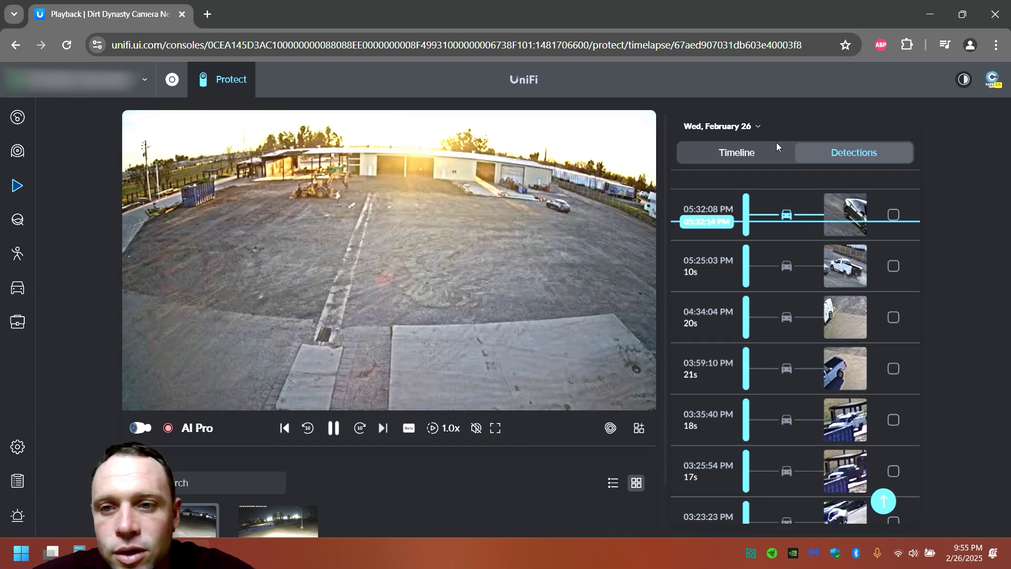
# - Scrub the playback timeline forward to about 5:50 PM sunset footage, then open Find Anything
pyautogui.click(760, 156)
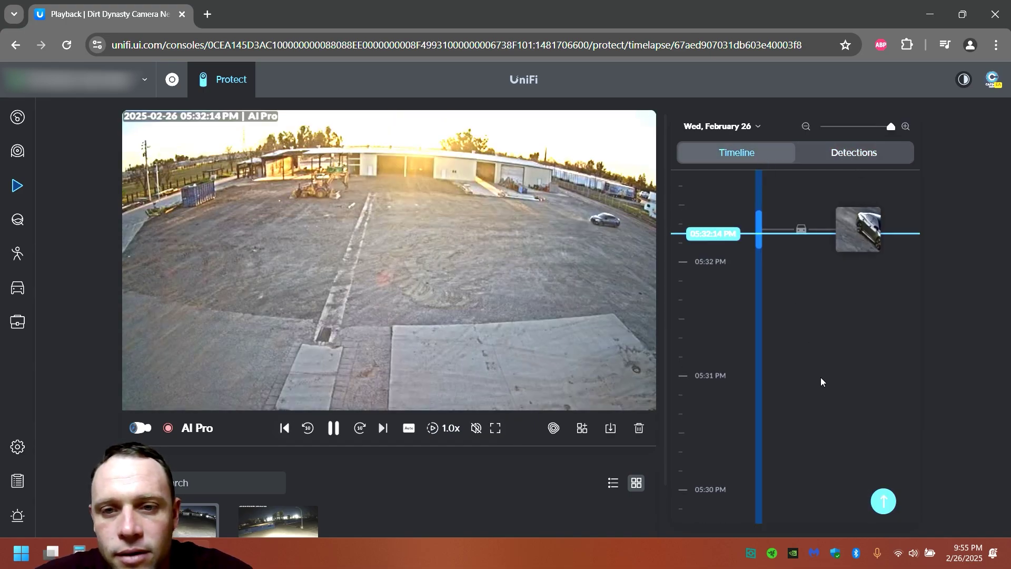
pyautogui.moveTo(810, 320); pyautogui.dragTo(829, 566)
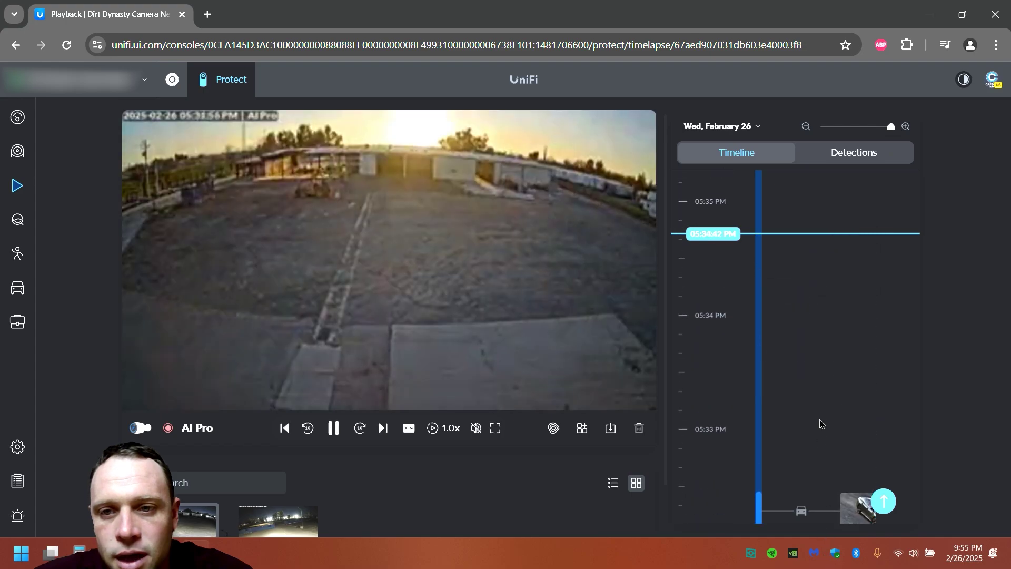
pyautogui.moveTo(820, 422); pyautogui.dragTo(785, 429)
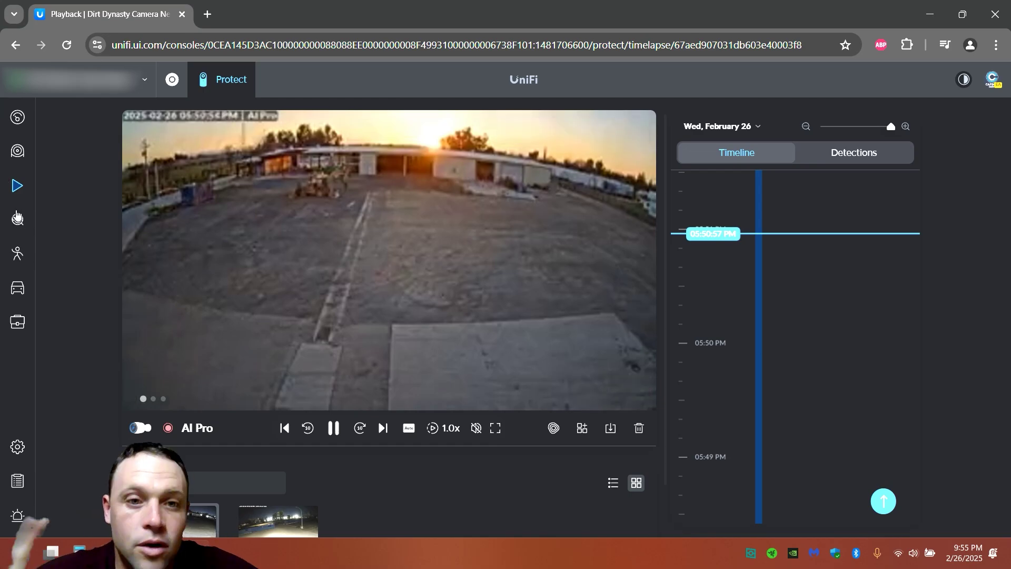
pyautogui.click(17, 218)
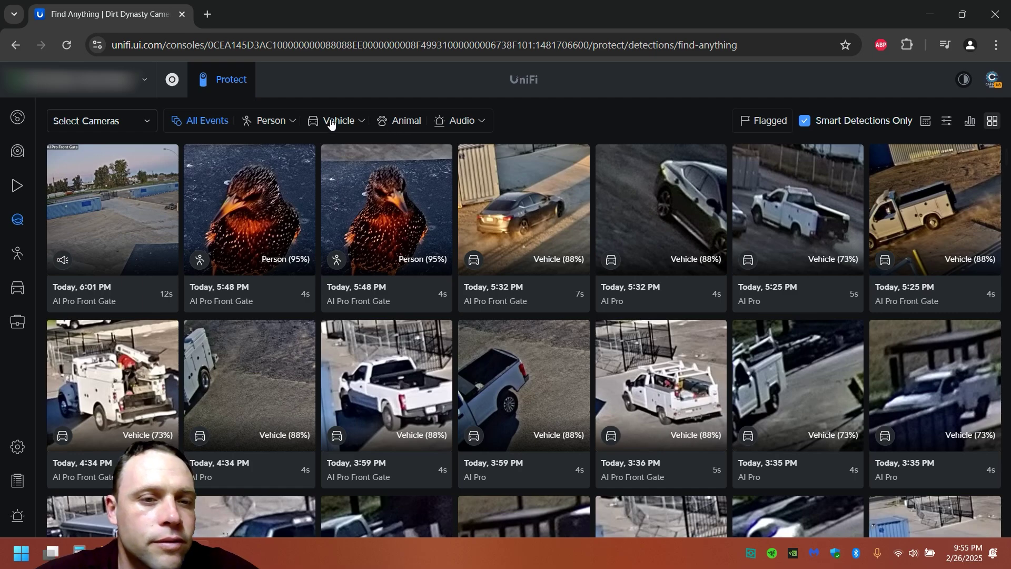
# - Filter Find Anything to Vehicle detections, briefly limiting to the AI Pro camera before clearing it
pyautogui.click(257, 121)
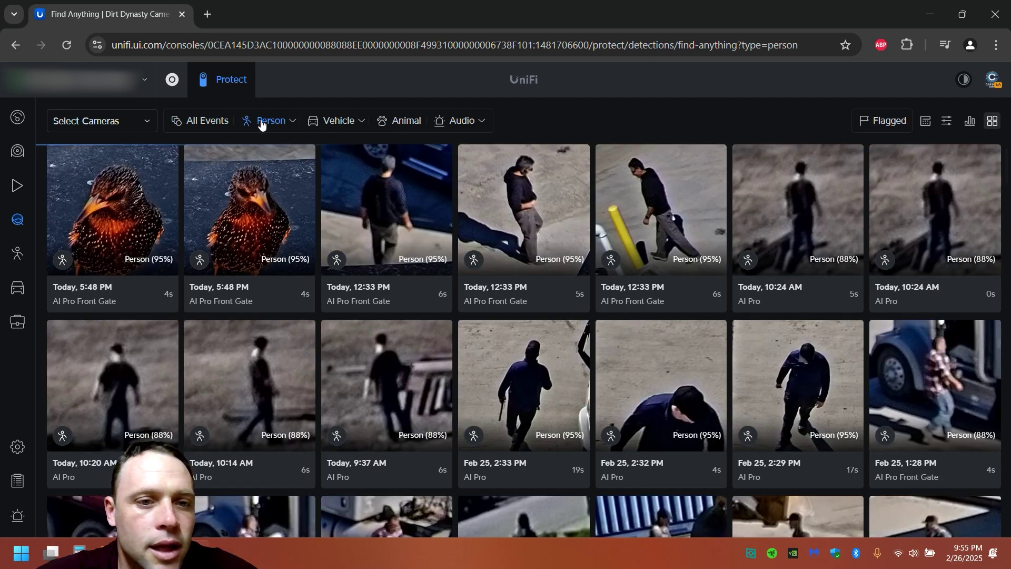
pyautogui.click(333, 123)
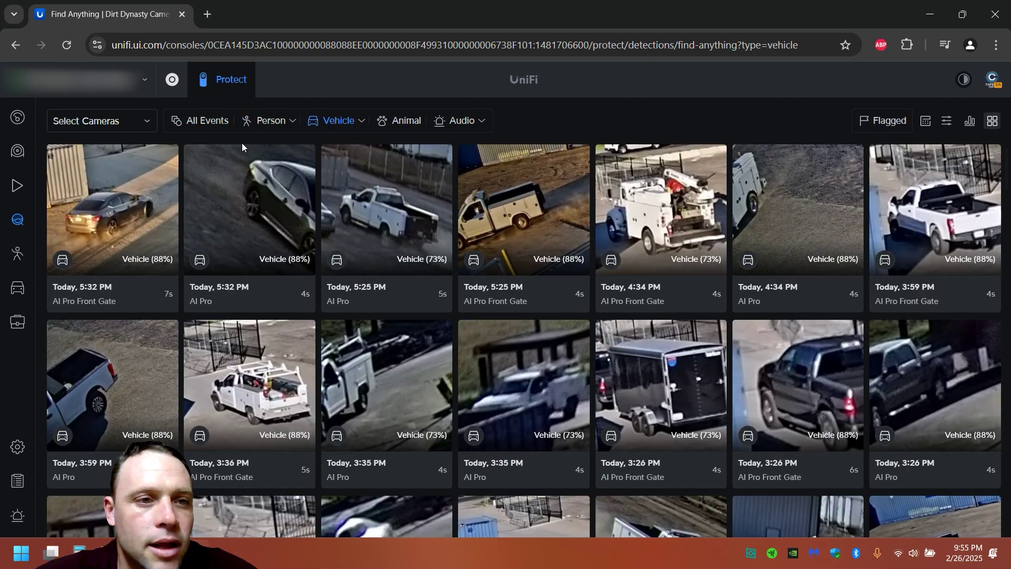
pyautogui.click(146, 123)
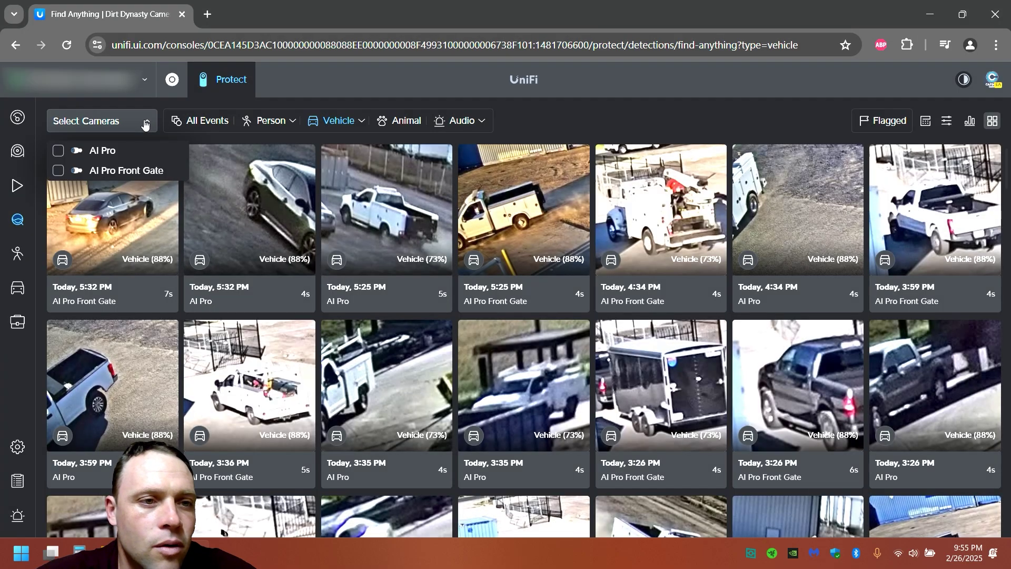
pyautogui.click(145, 122)
pyautogui.click(146, 123)
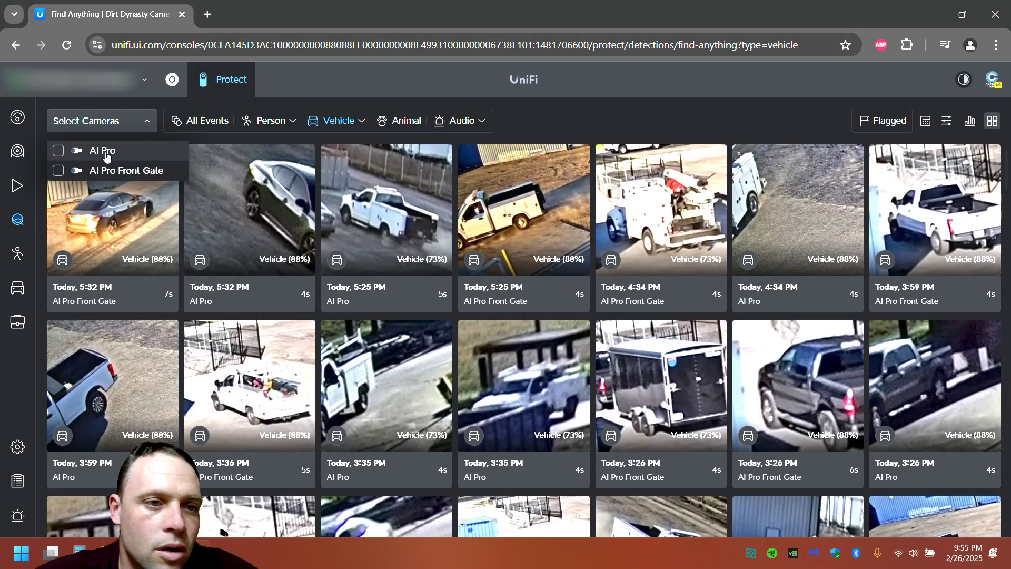
pyautogui.click(106, 153)
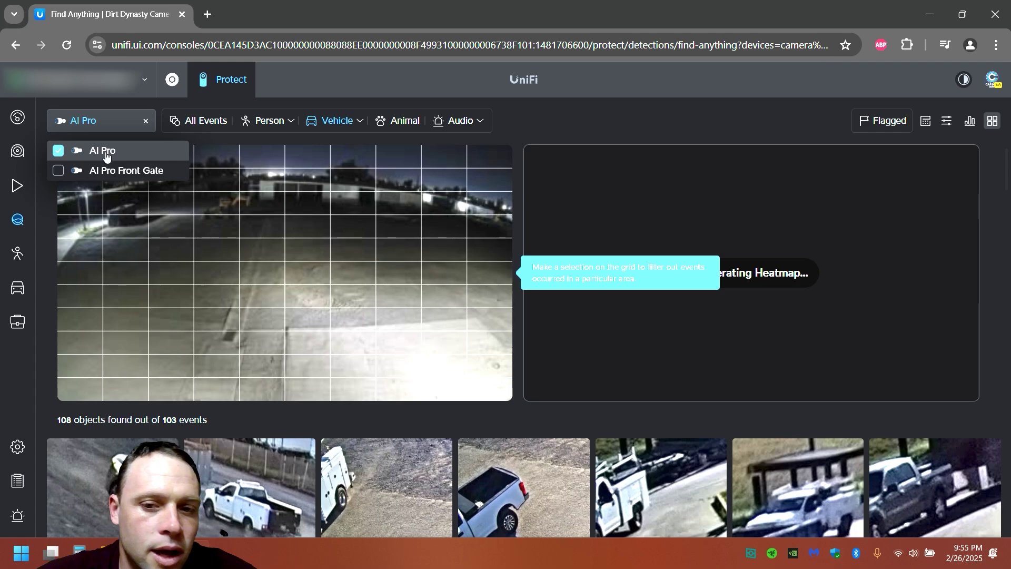
pyautogui.click(106, 153)
pyautogui.click(685, 132)
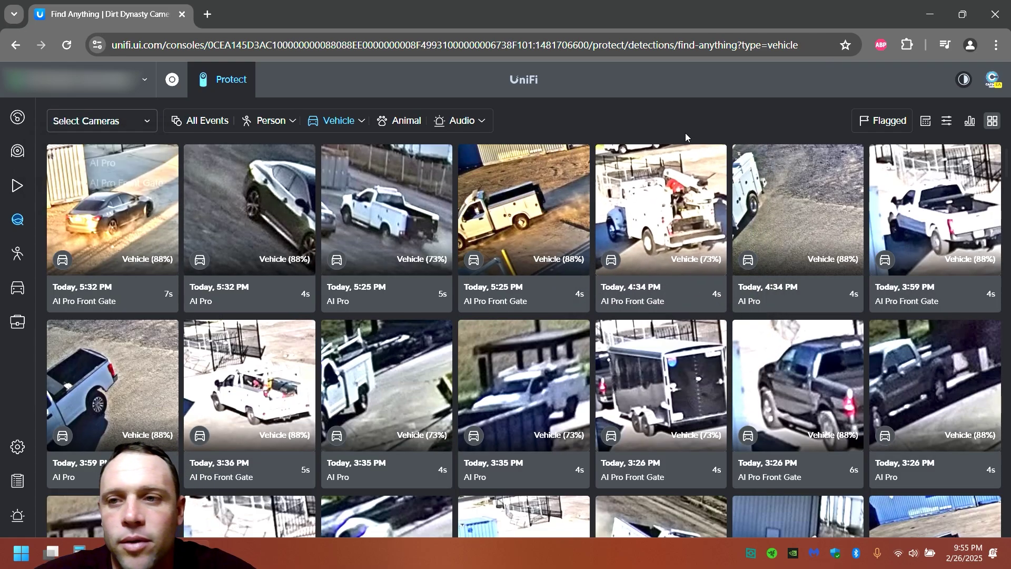
pyautogui.click(948, 121)
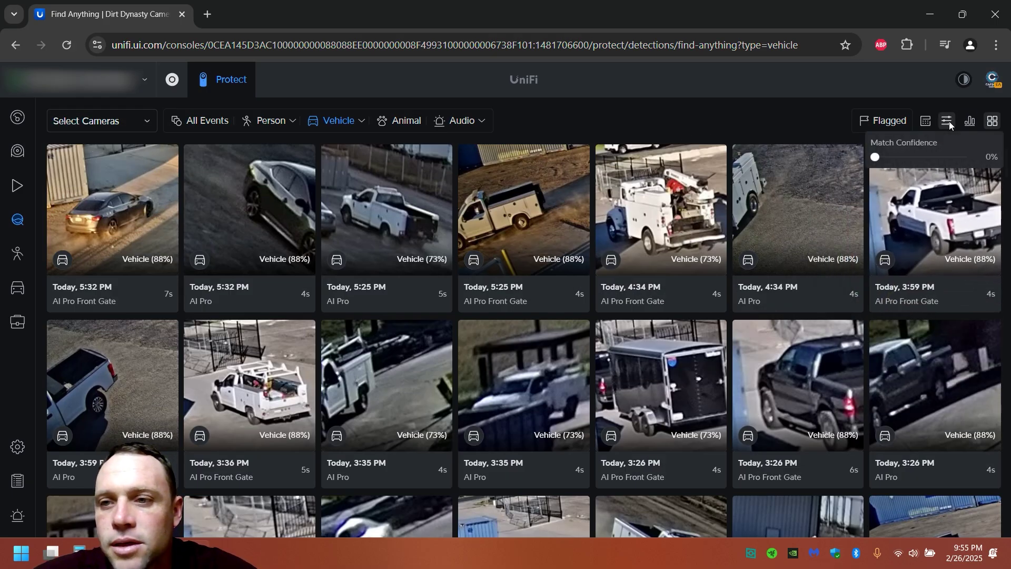
# - Set Match Confidence to 40%, preview the timeline view and date picker, keeping the thumbnail grid
pyautogui.moveTo(883, 162); pyautogui.dragTo(913, 164)
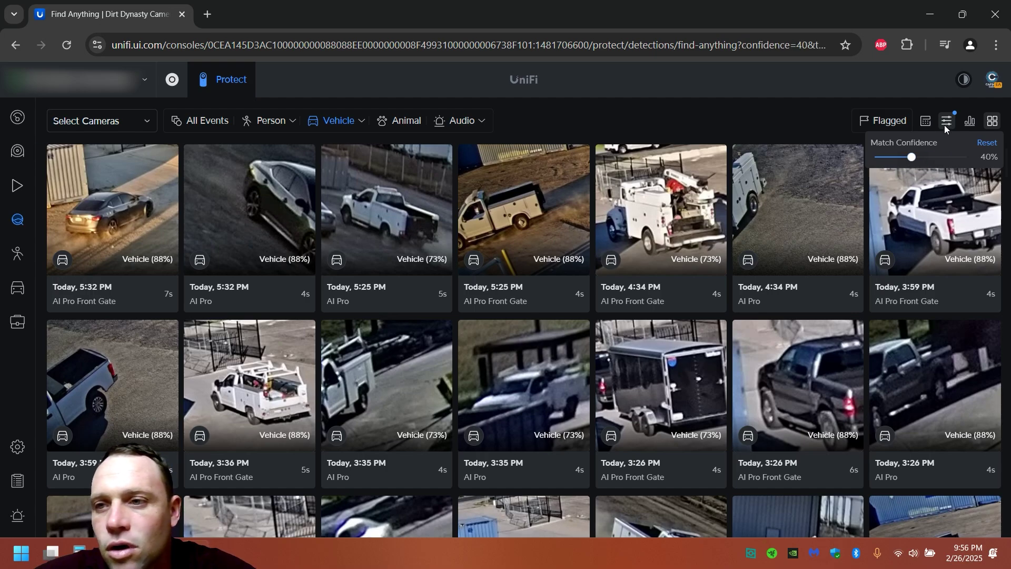
pyautogui.click(972, 122)
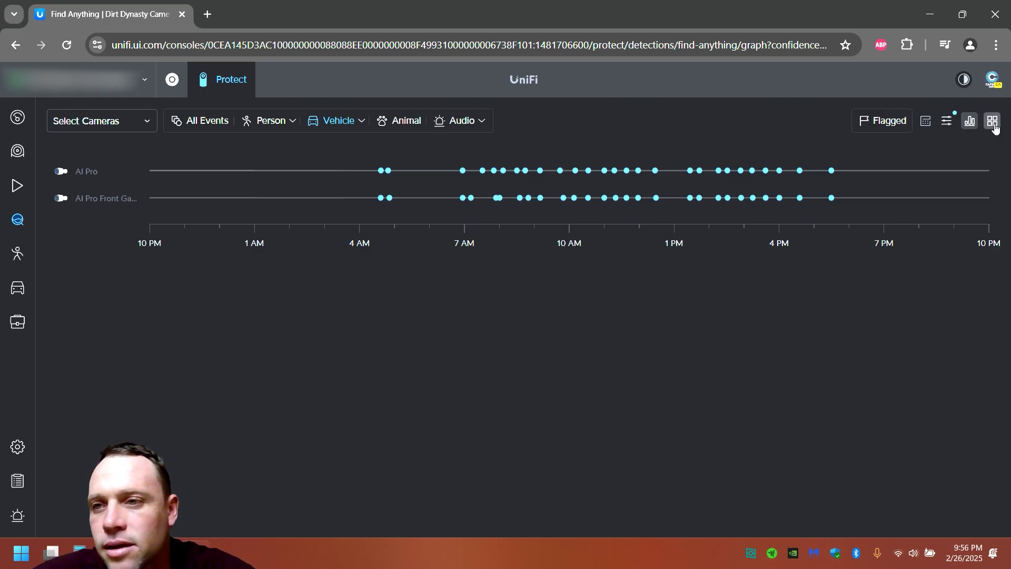
pyautogui.click(994, 124)
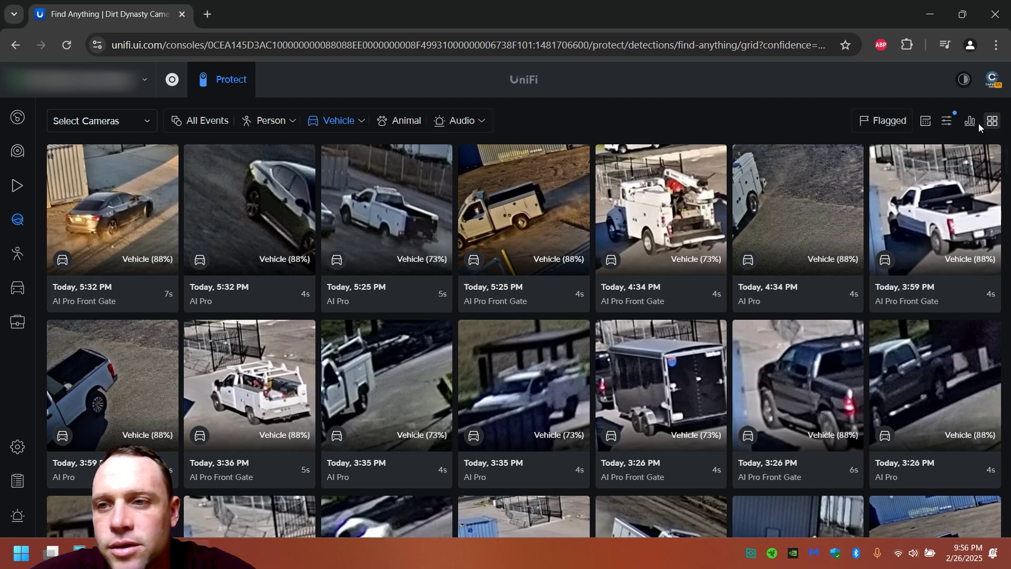
pyautogui.click(969, 121)
pyautogui.click(990, 128)
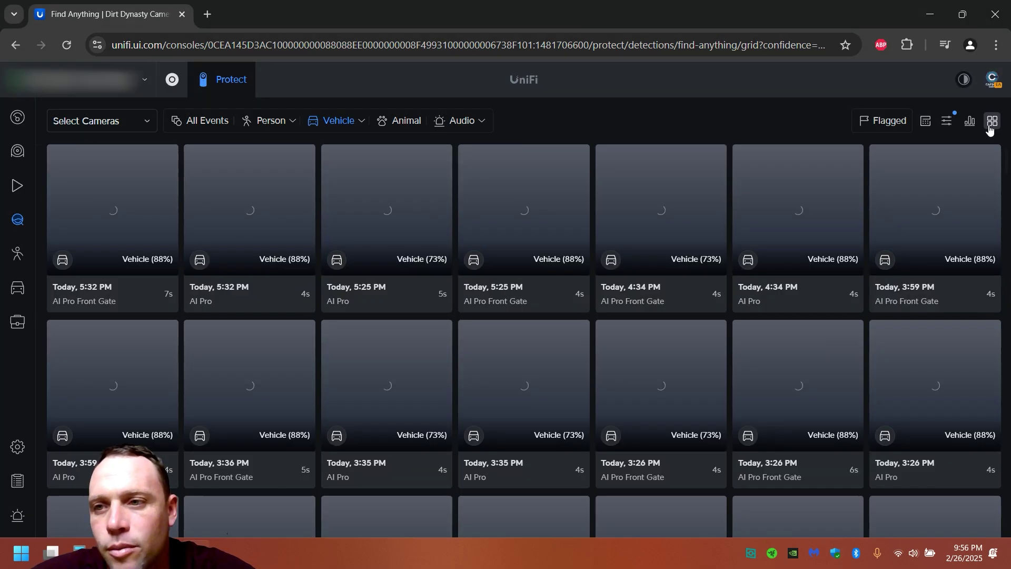
pyautogui.click(925, 127)
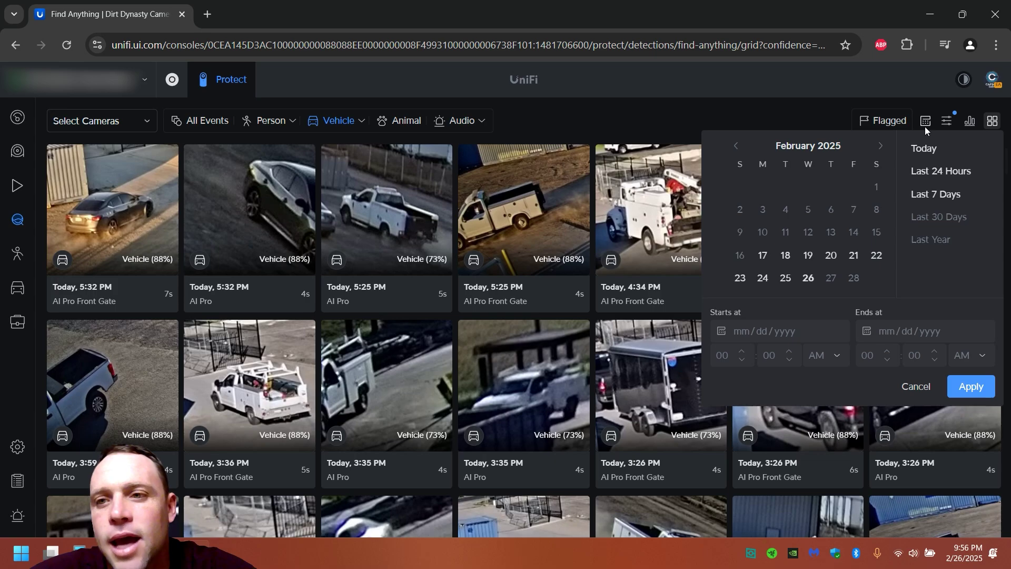
pyautogui.click(730, 109)
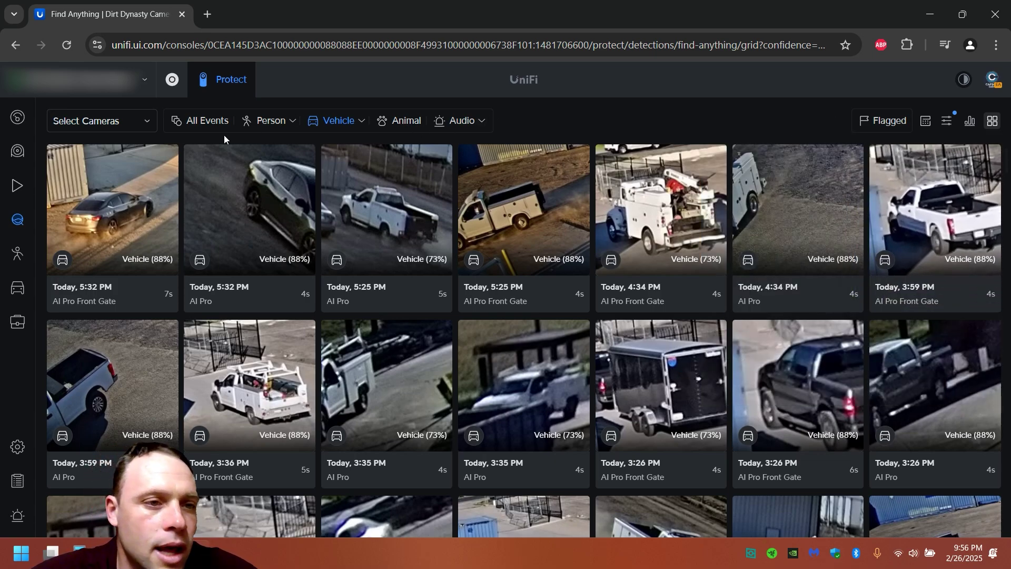
pyautogui.click(10, 256)
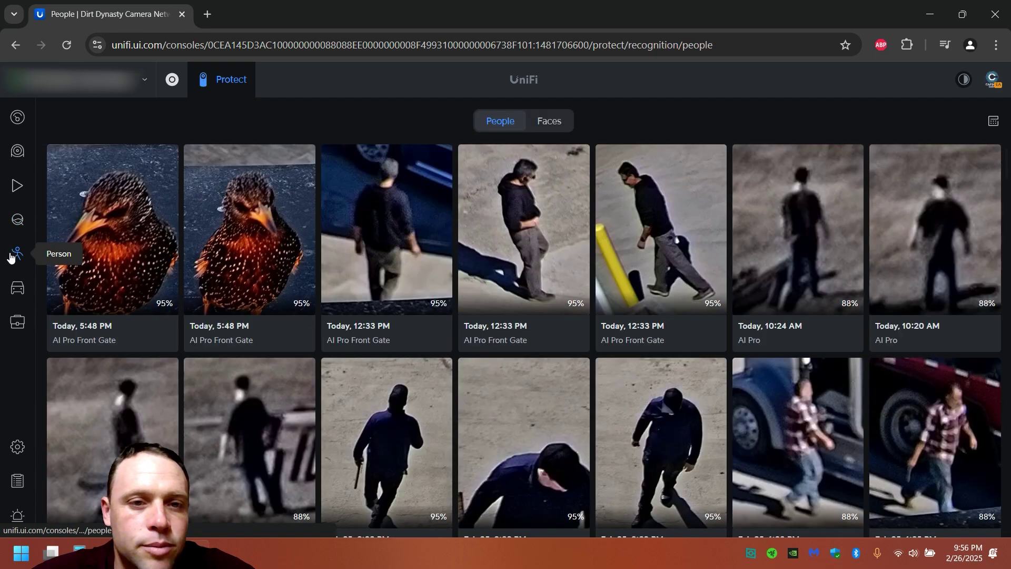
pyautogui.click(550, 126)
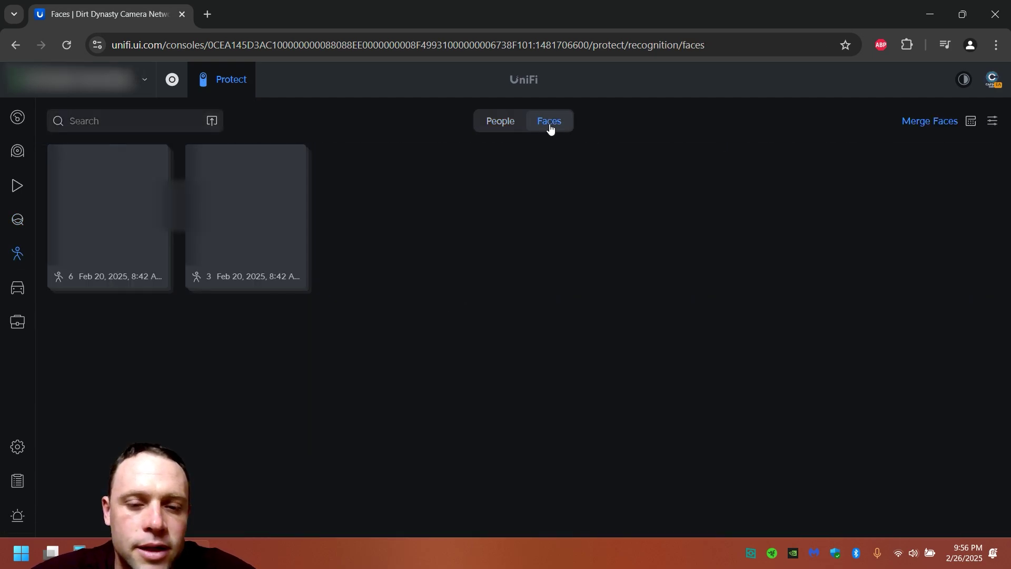
pyautogui.click(489, 122)
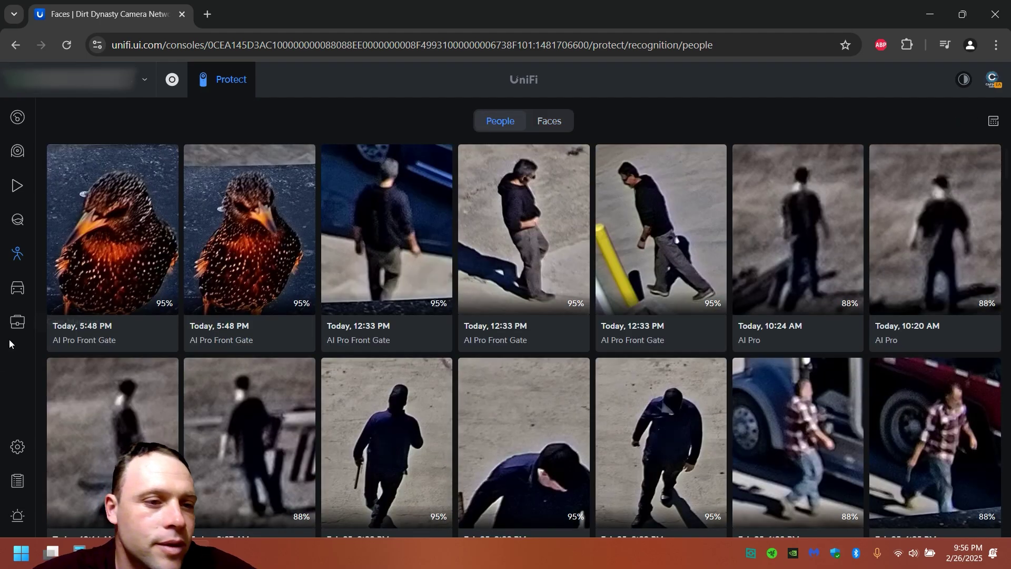
pyautogui.click(18, 297)
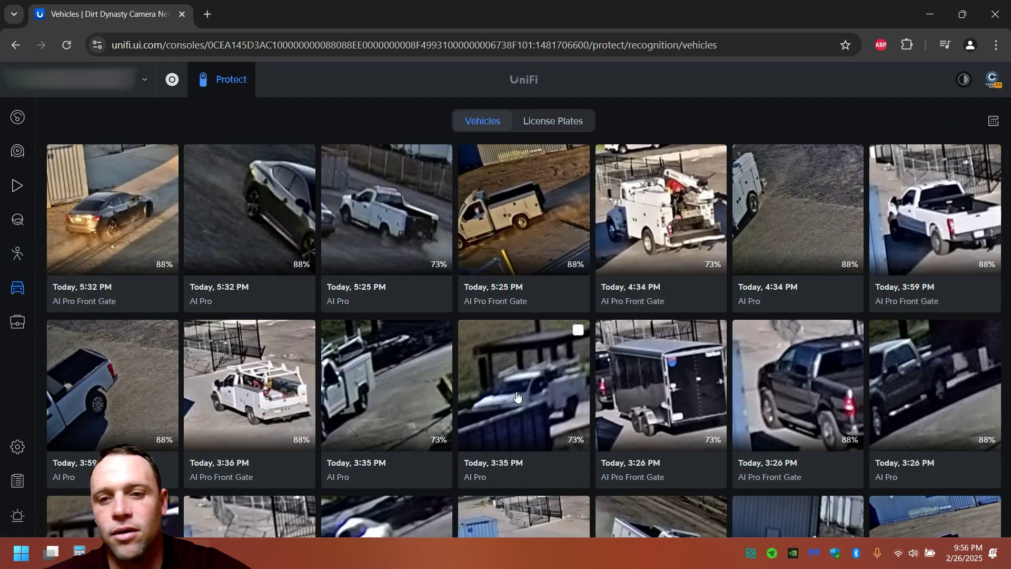
pyautogui.click(549, 122)
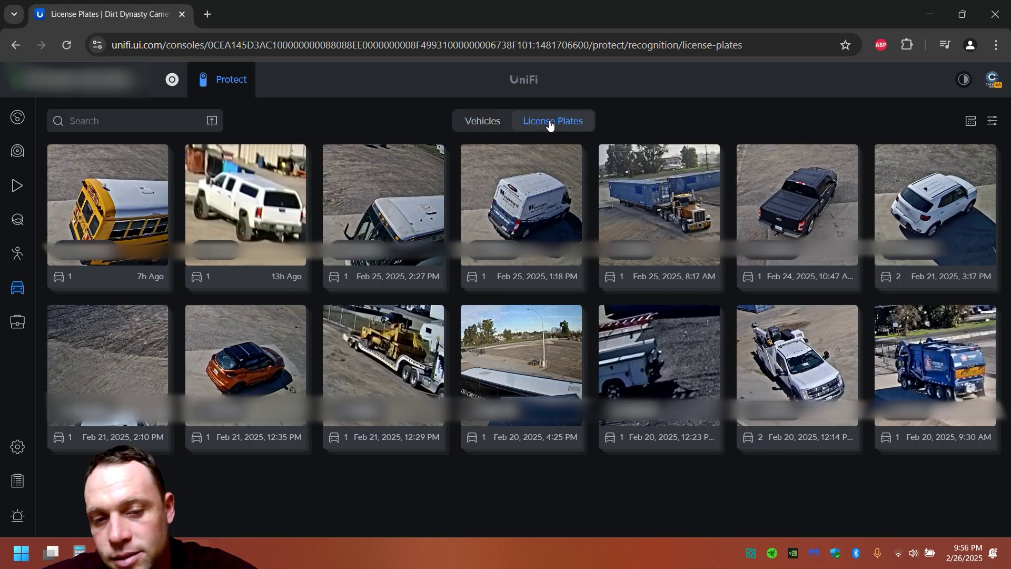
pyautogui.click(481, 122)
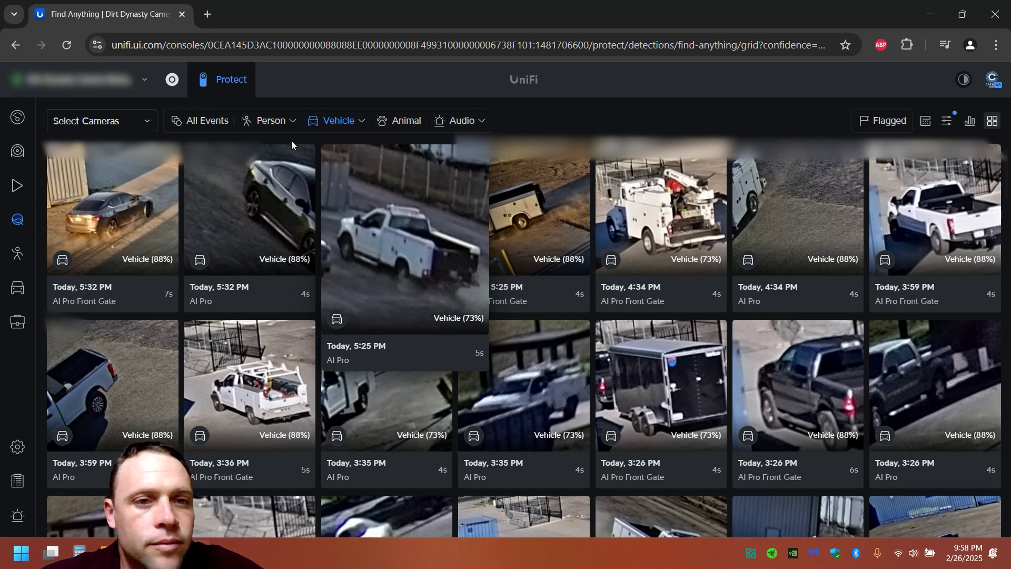
pyautogui.click(361, 121)
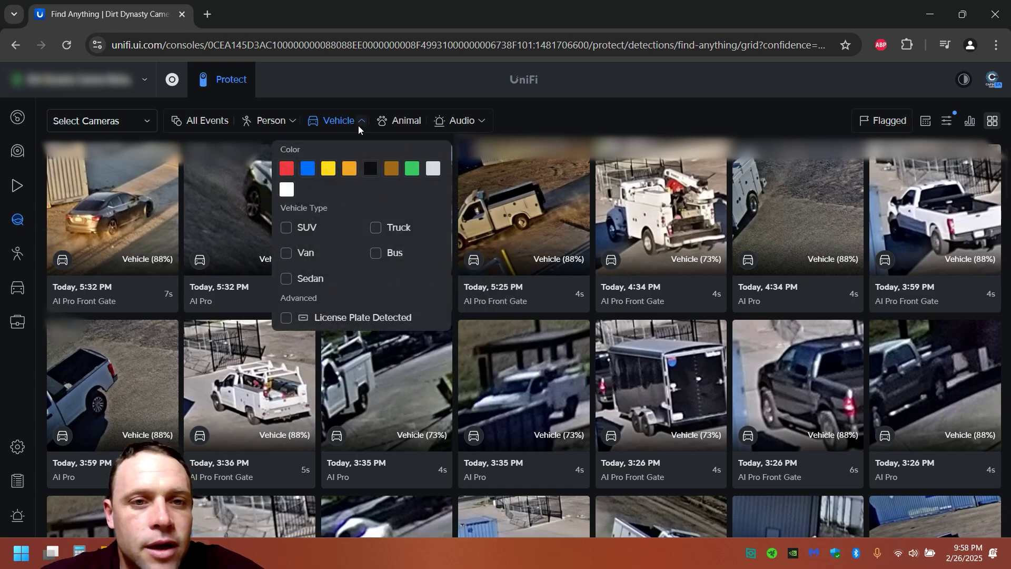
# - Try red and yellow colour filters, then narrow to yellow trucks with detected license plates
pyautogui.click(287, 169)
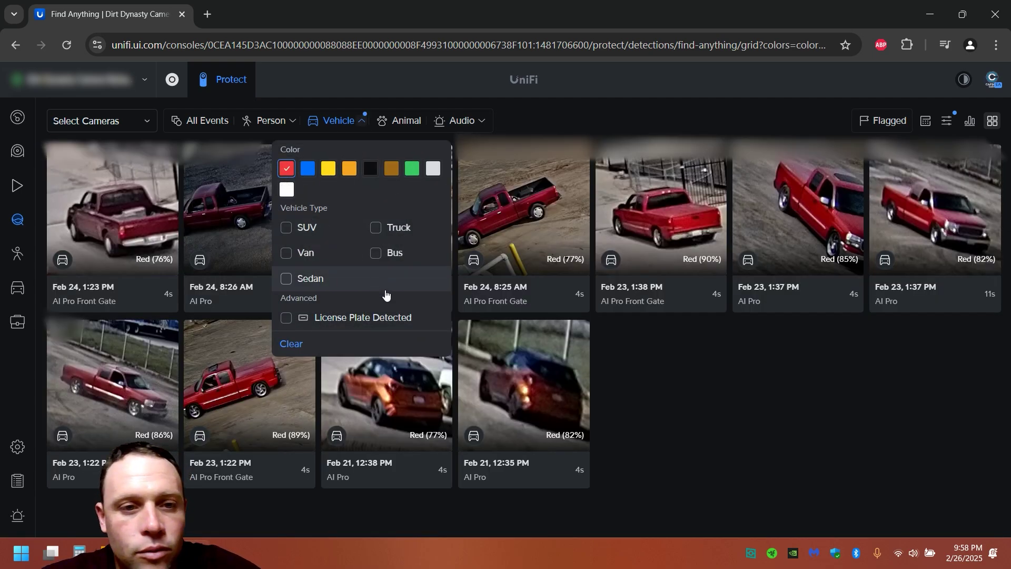
pyautogui.click(328, 168)
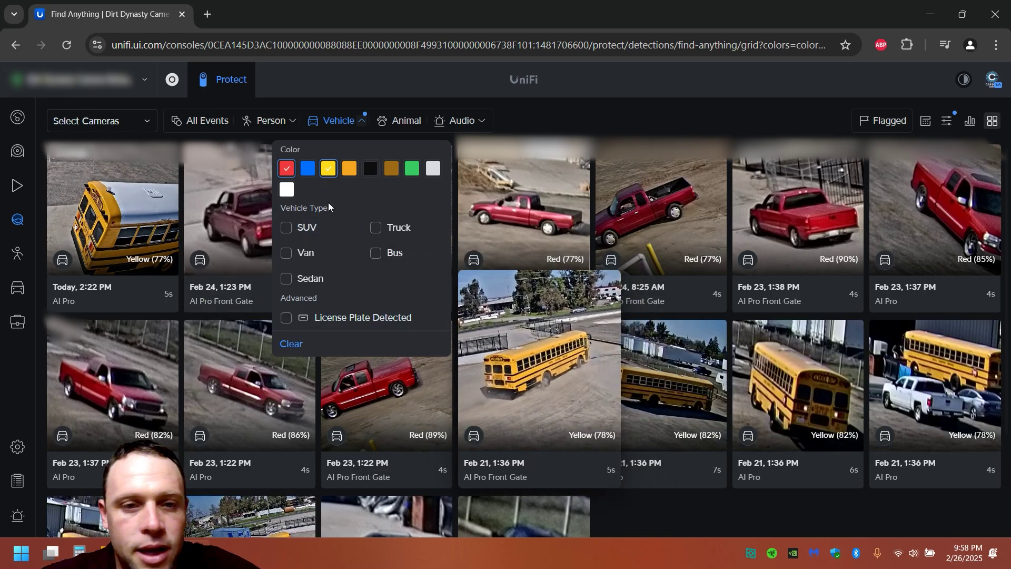
pyautogui.click(286, 169)
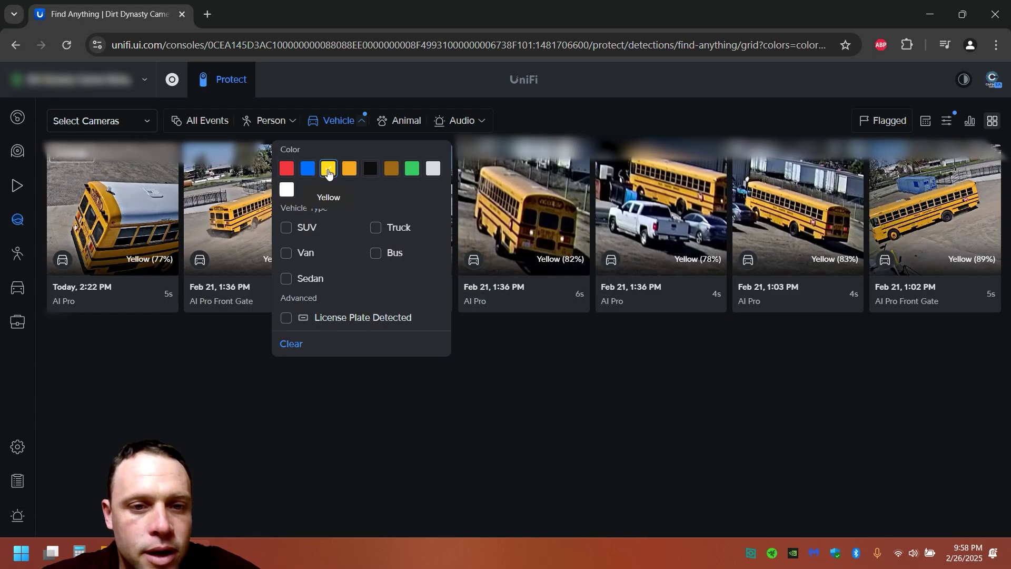
pyautogui.click(328, 170)
pyautogui.click(377, 227)
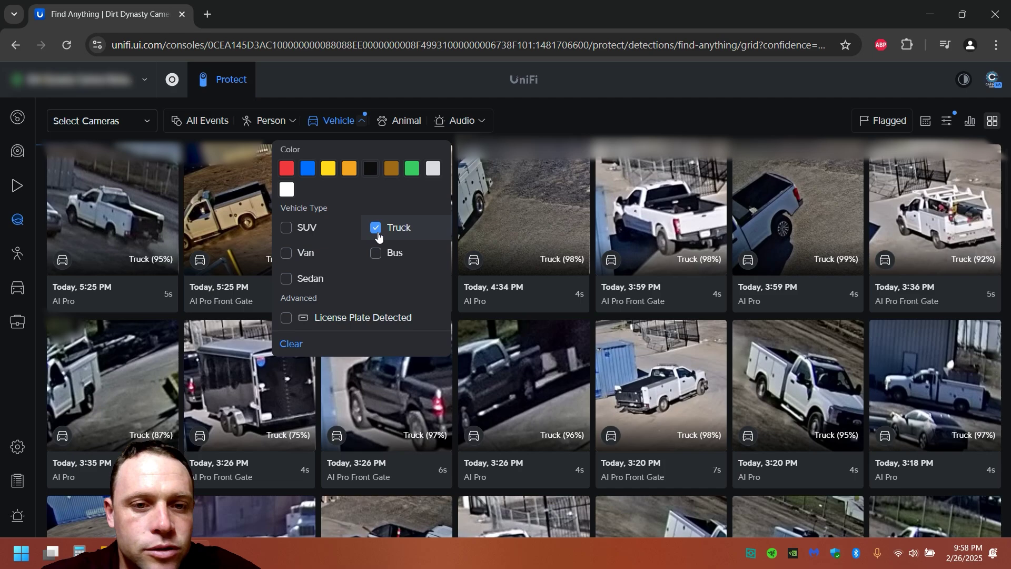
pyautogui.click(328, 170)
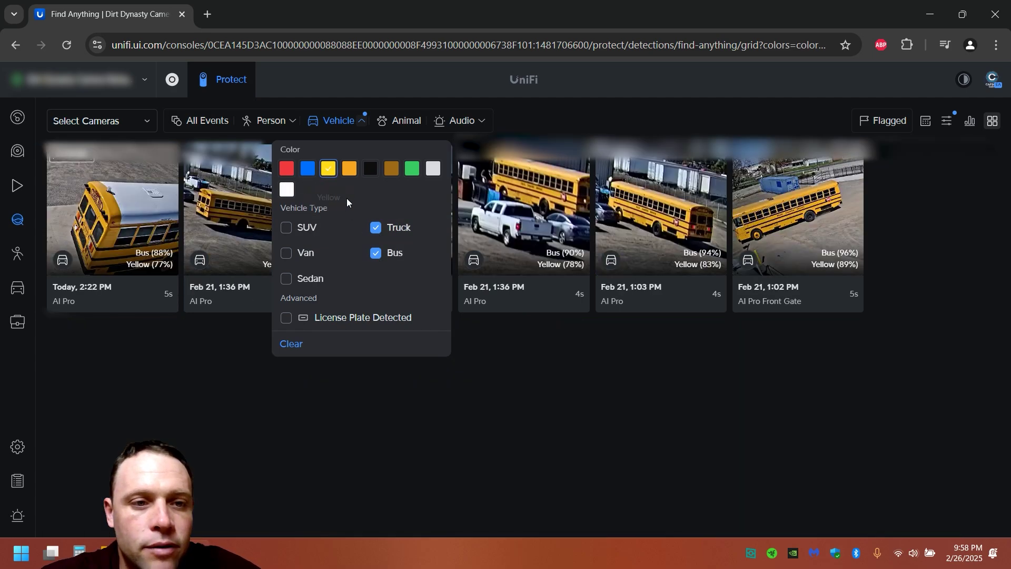
pyautogui.click(375, 254)
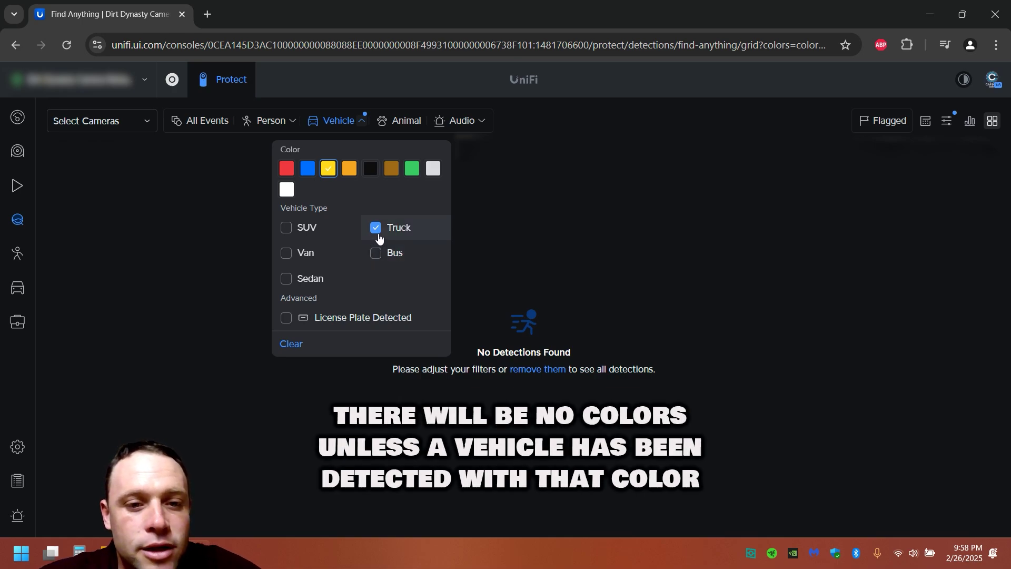
pyautogui.click(285, 317)
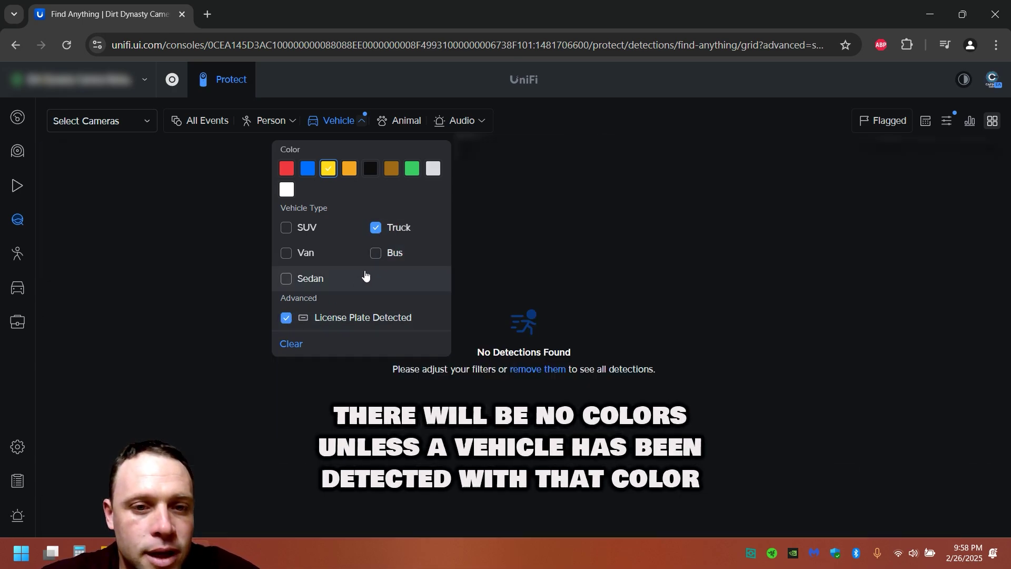
# - Clear those filters, test buses with detected license plates, then clear everything and open Alarm Manager
pyautogui.click(328, 169)
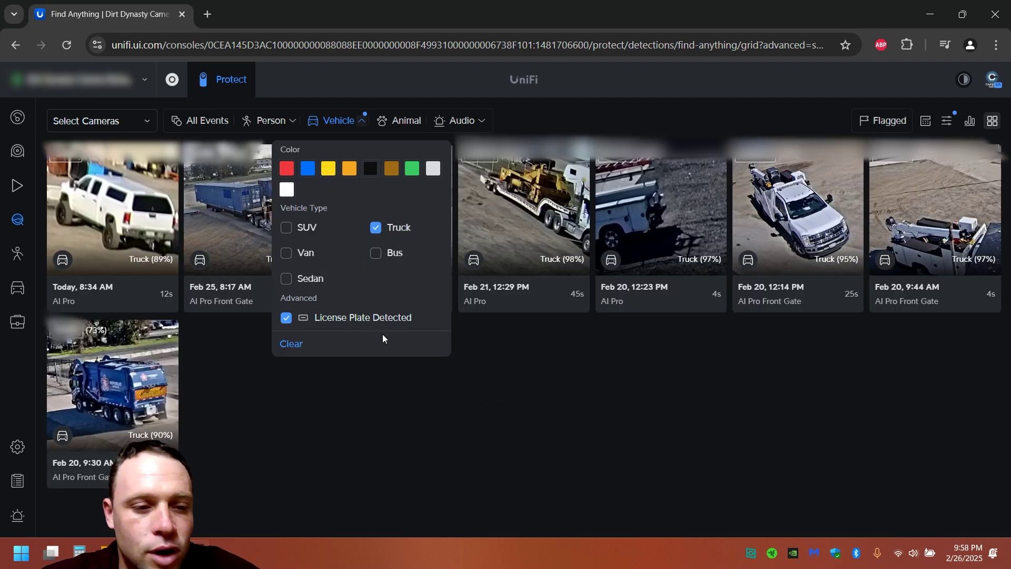
pyautogui.click(286, 319)
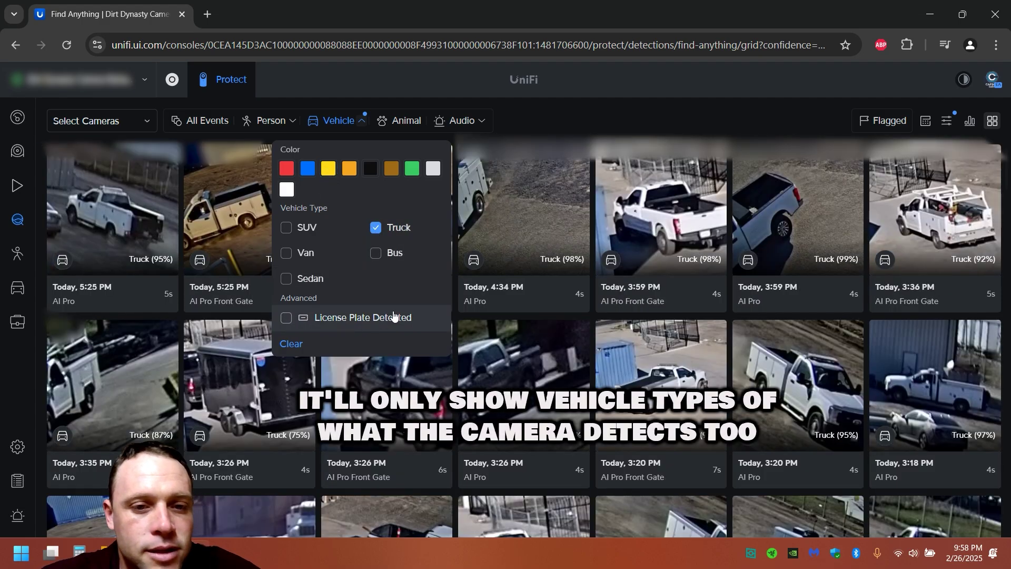
pyautogui.click(376, 228)
pyautogui.click(376, 253)
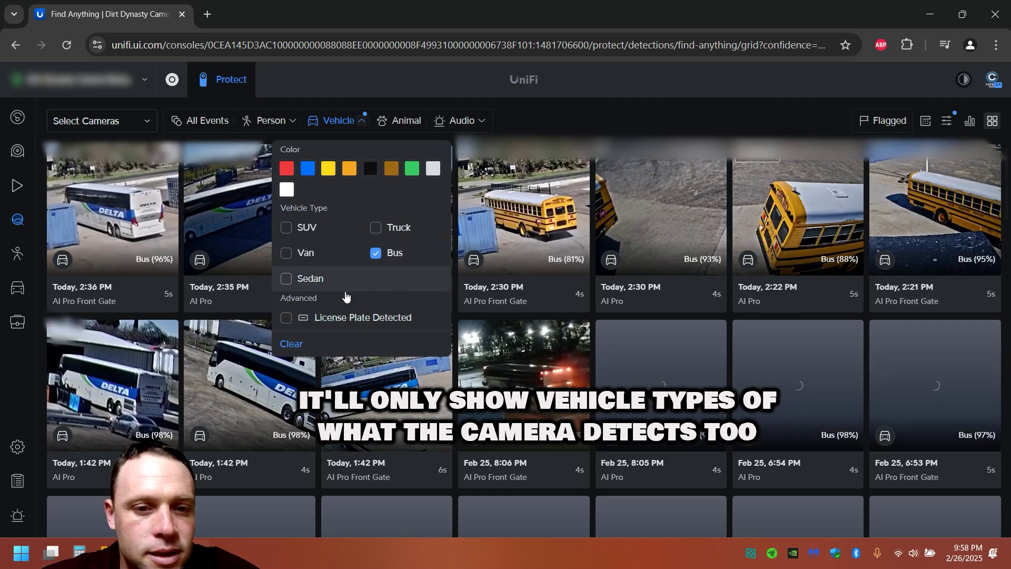
pyautogui.click(287, 322)
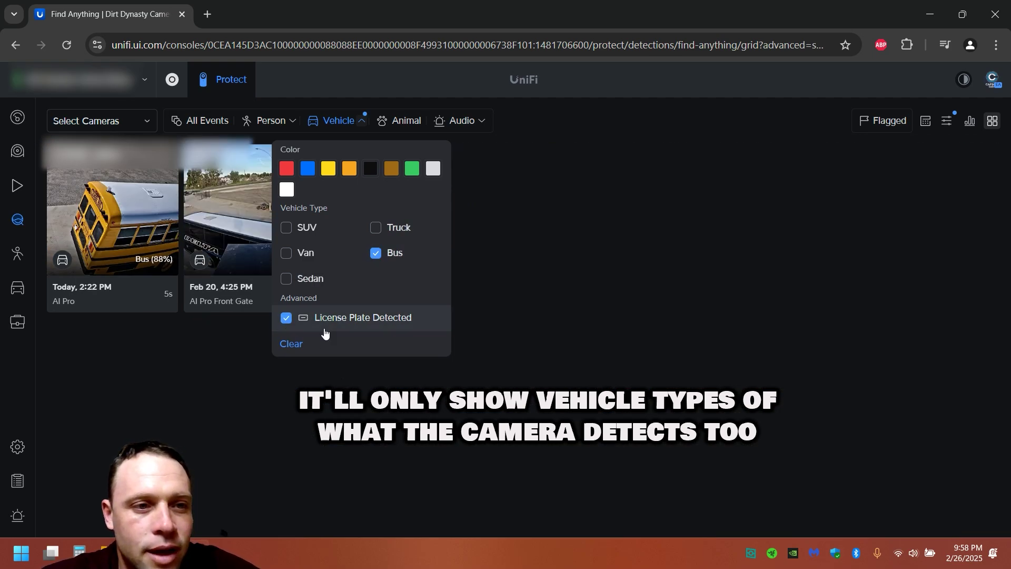
pyautogui.click(279, 320)
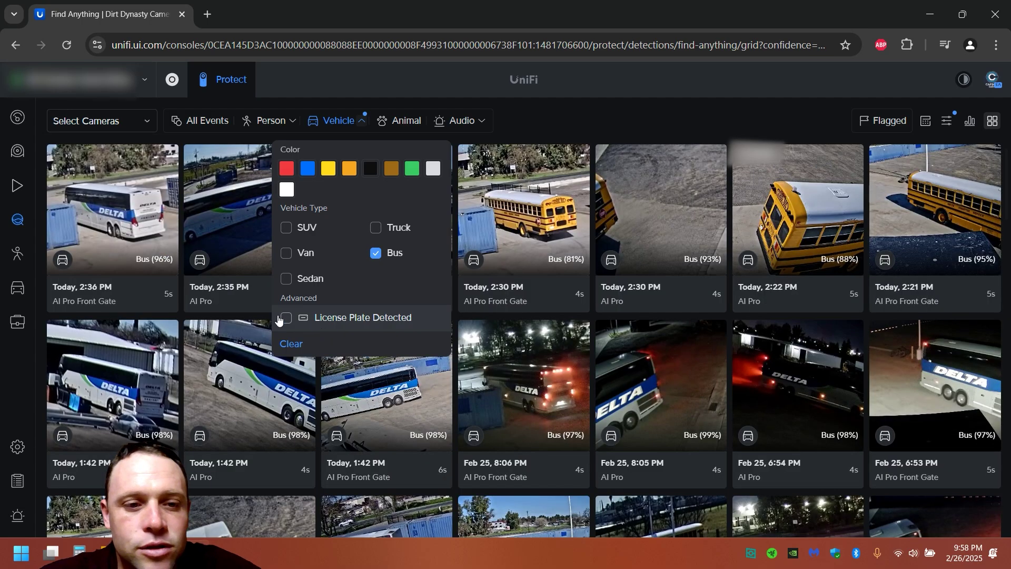
pyautogui.click(376, 254)
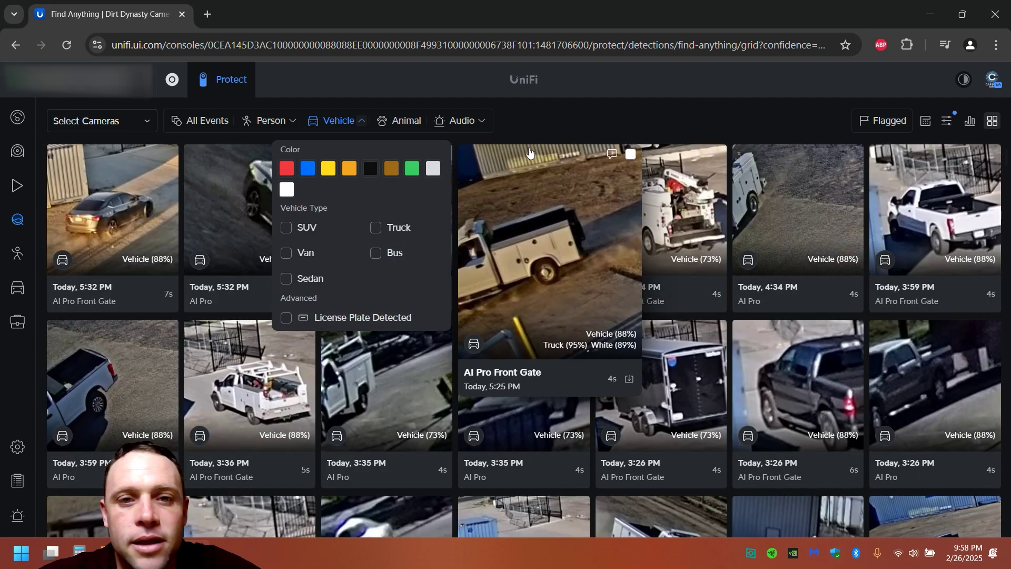
pyautogui.click(541, 119)
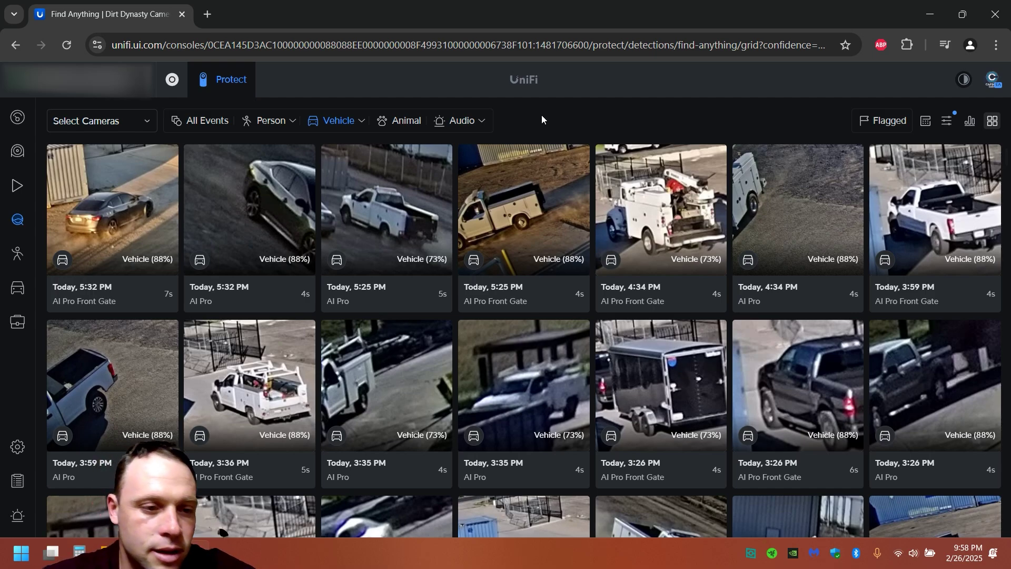
pyautogui.click(18, 515)
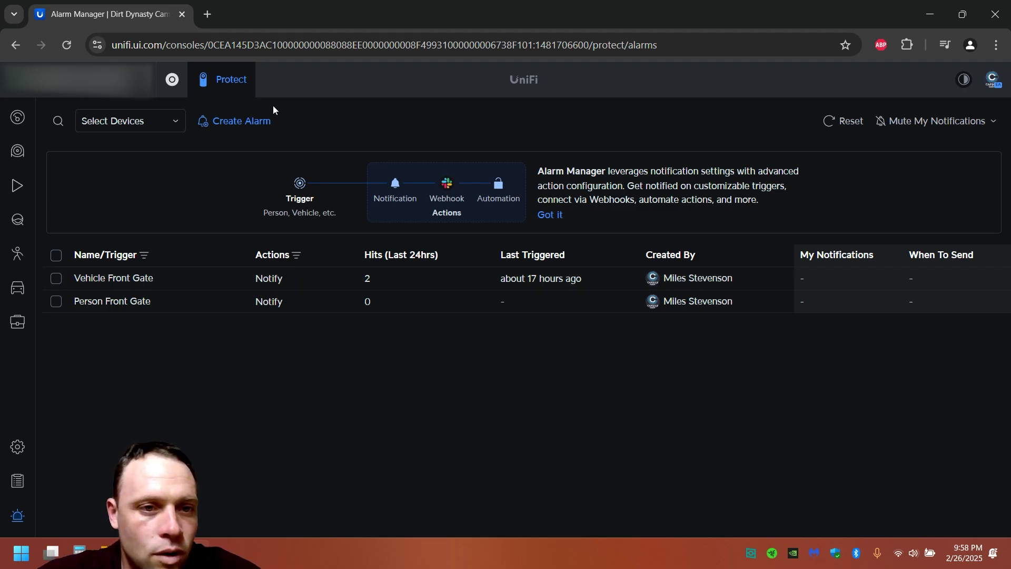
# - Start a new alarm named 'Face' using Face ID's Unknown Faces trigger and a Custom schedule
pyautogui.click(256, 121)
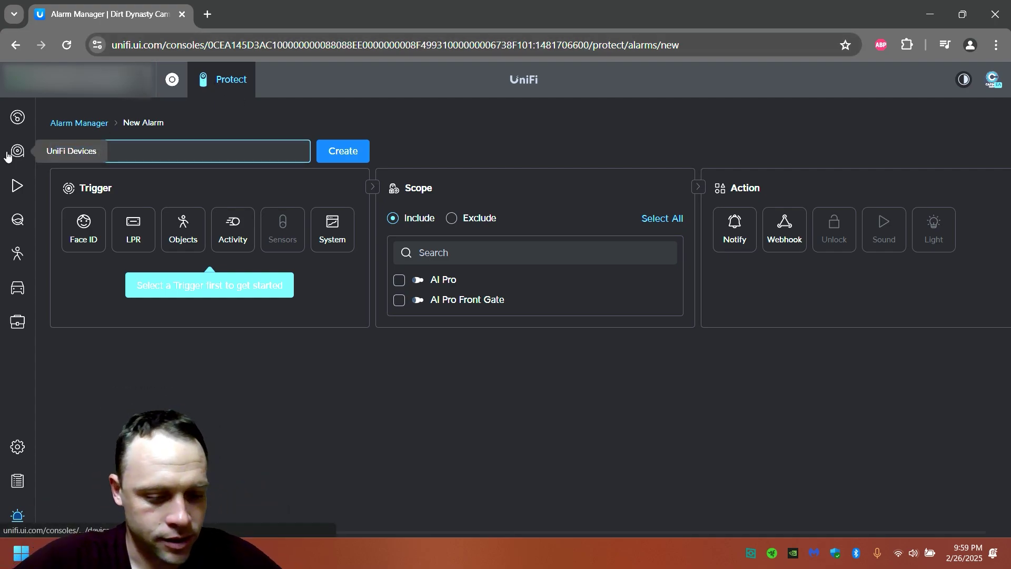
pyautogui.write('Face')
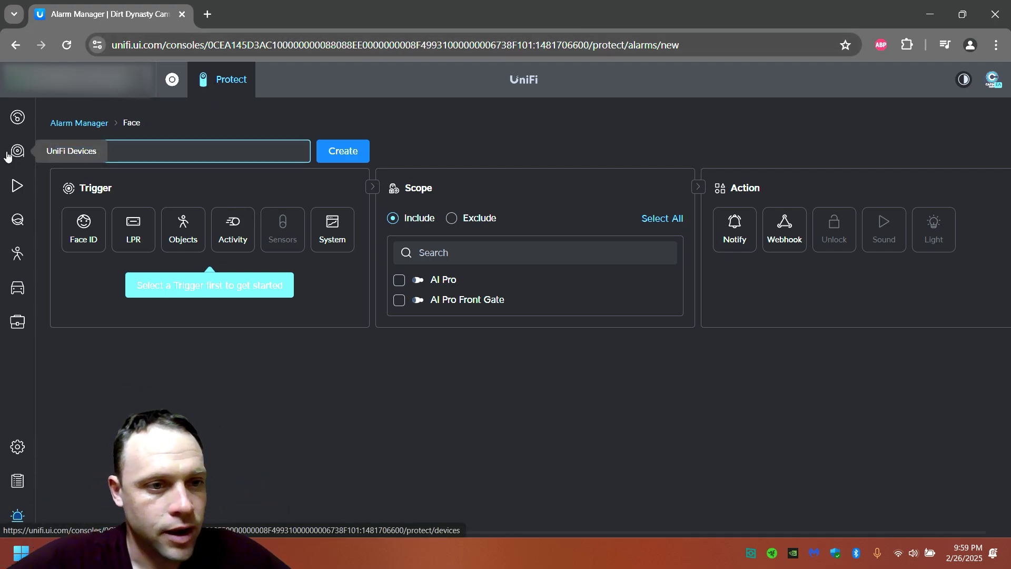
pyautogui.click(84, 231)
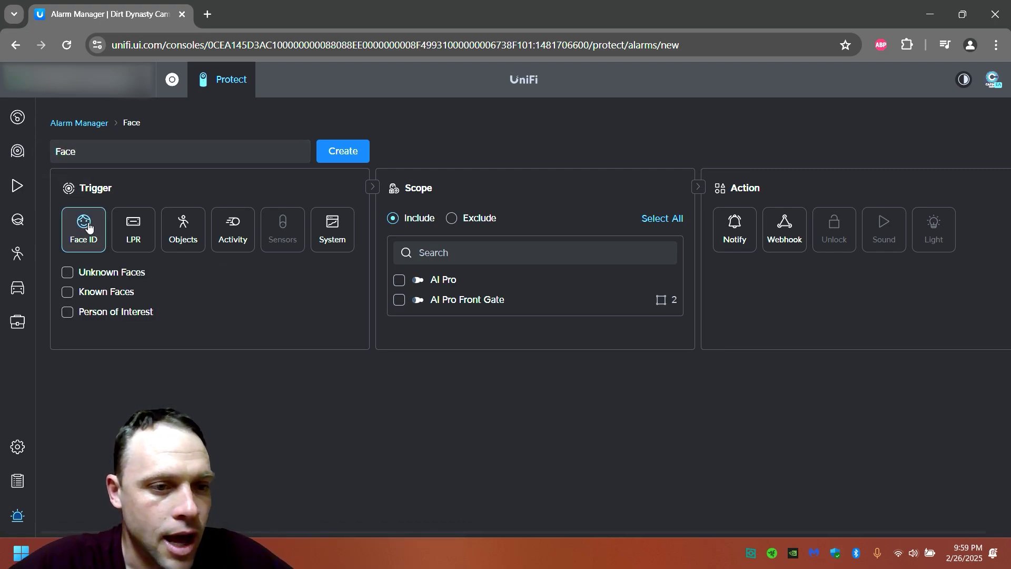
pyautogui.click(83, 279)
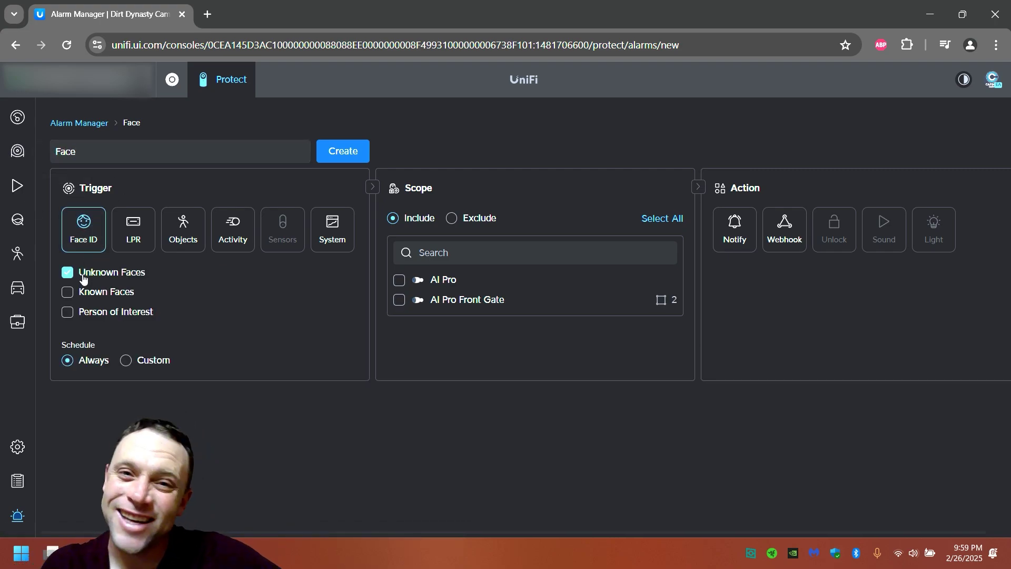
pyautogui.click(127, 360)
pyautogui.scroll(-1, 361, 427)
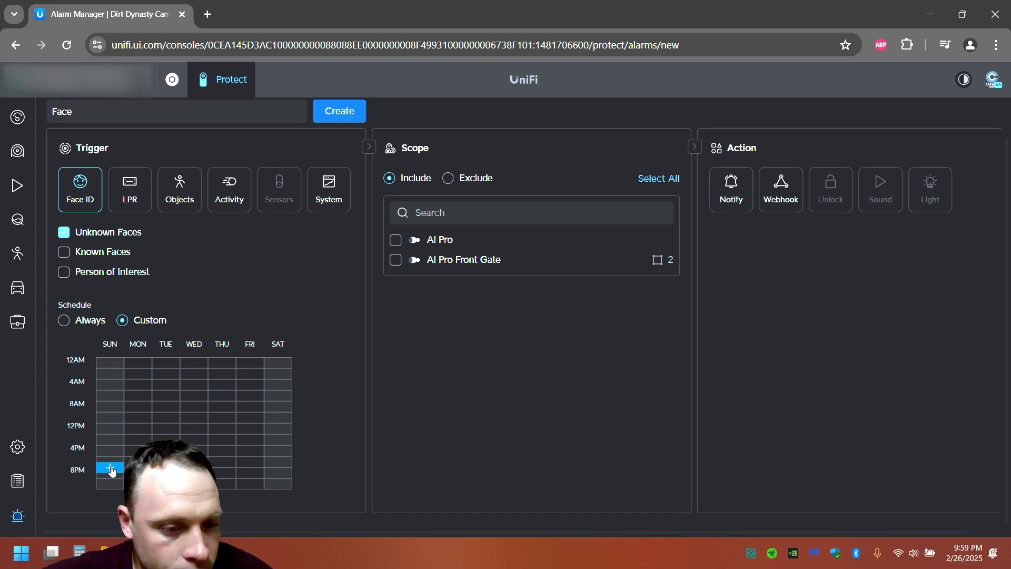
# - Add Sunday blocks 7:00 PM–midnight and midnight–6:00 AM, then switch the schedule back to Always
pyautogui.moveTo(112, 470); pyautogui.dragTo(112, 494)
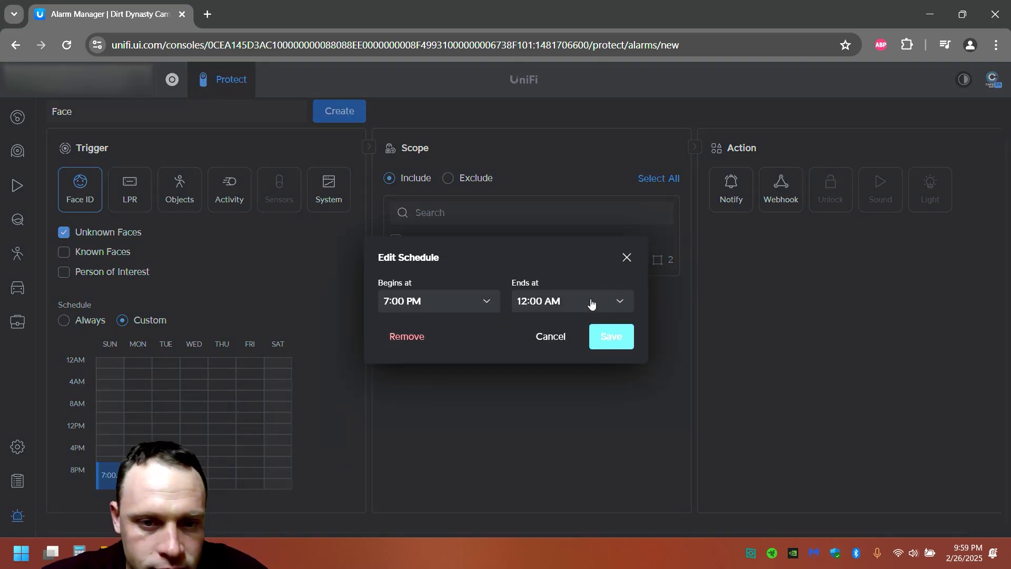
pyautogui.click(612, 331)
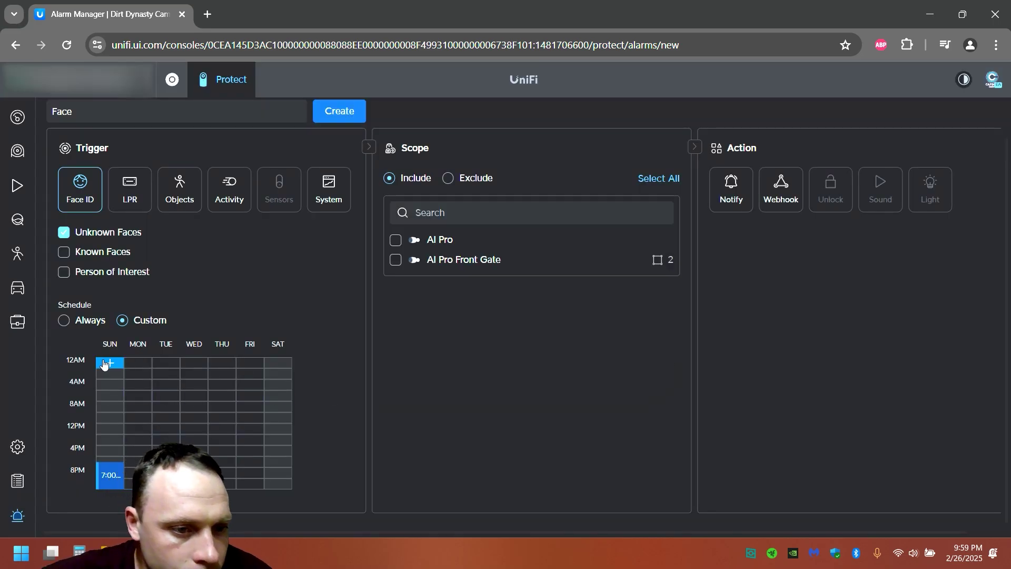
pyautogui.moveTo(110, 374); pyautogui.dragTo(110, 381)
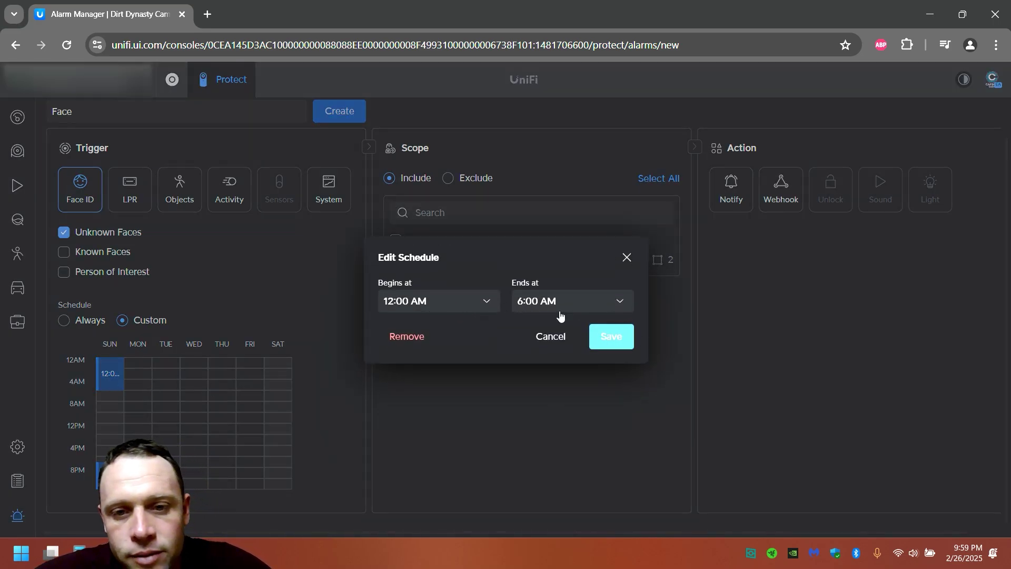
pyautogui.click(599, 336)
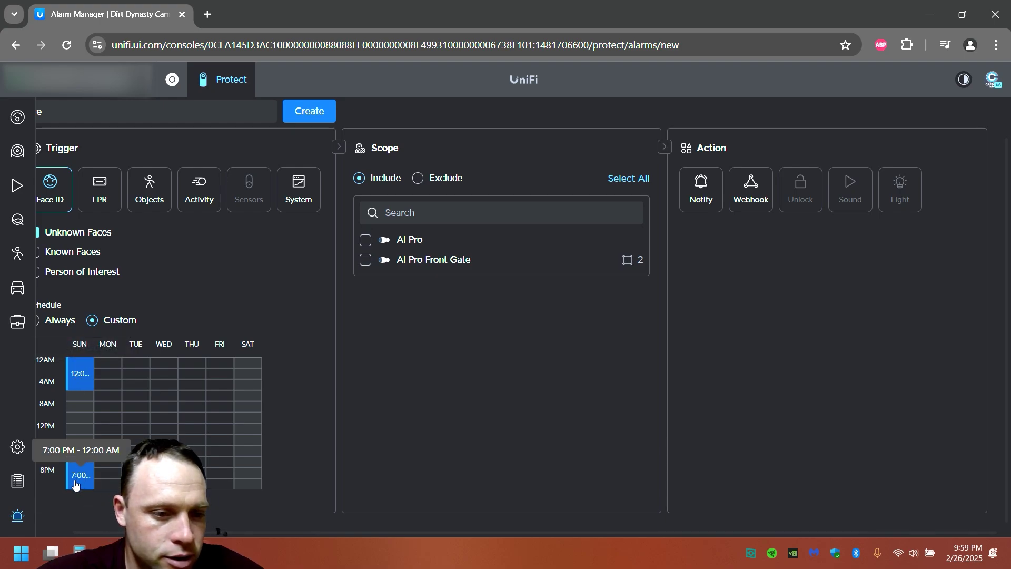
pyautogui.click(81, 378)
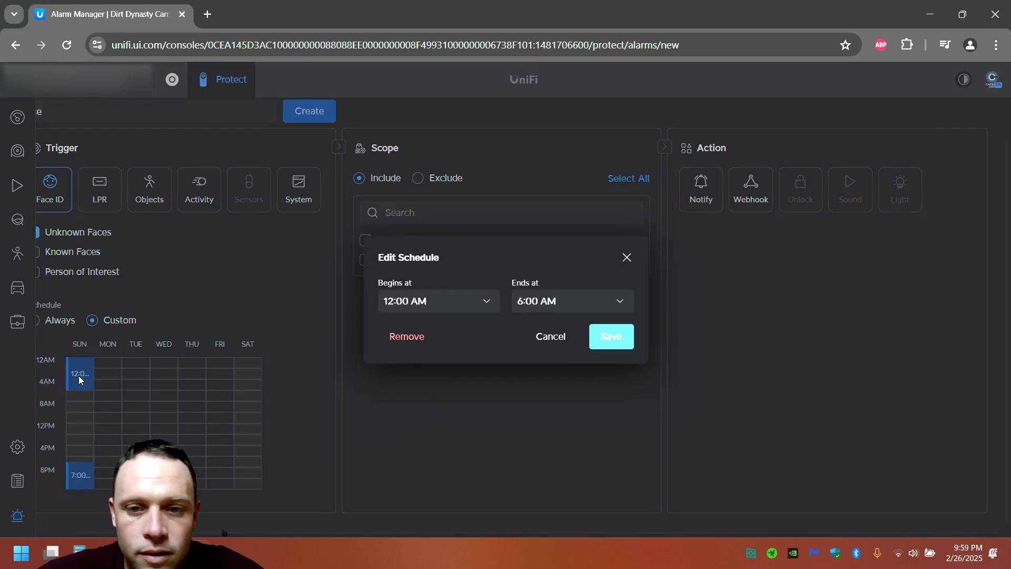
pyautogui.click(624, 260)
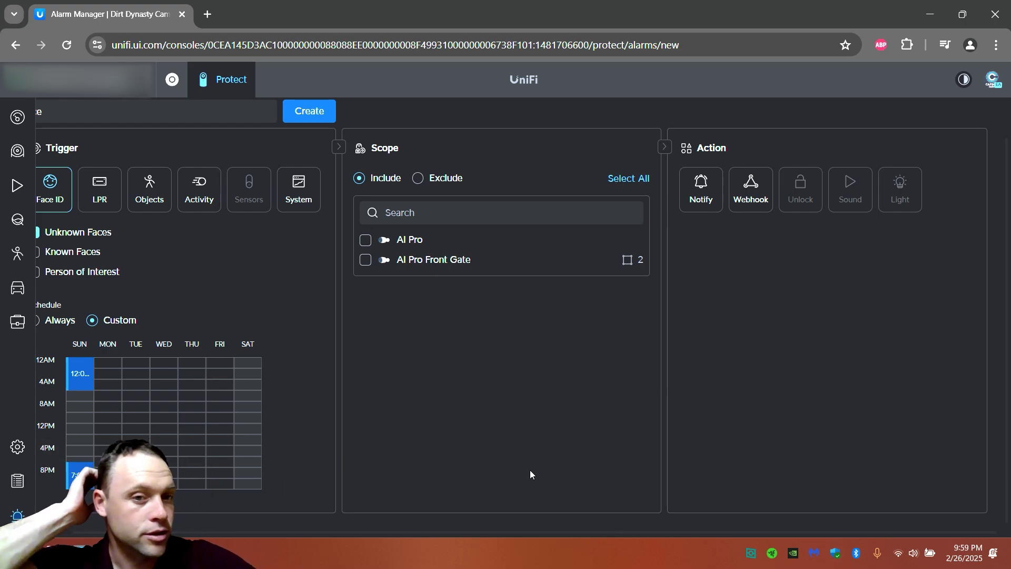
pyautogui.click(60, 321)
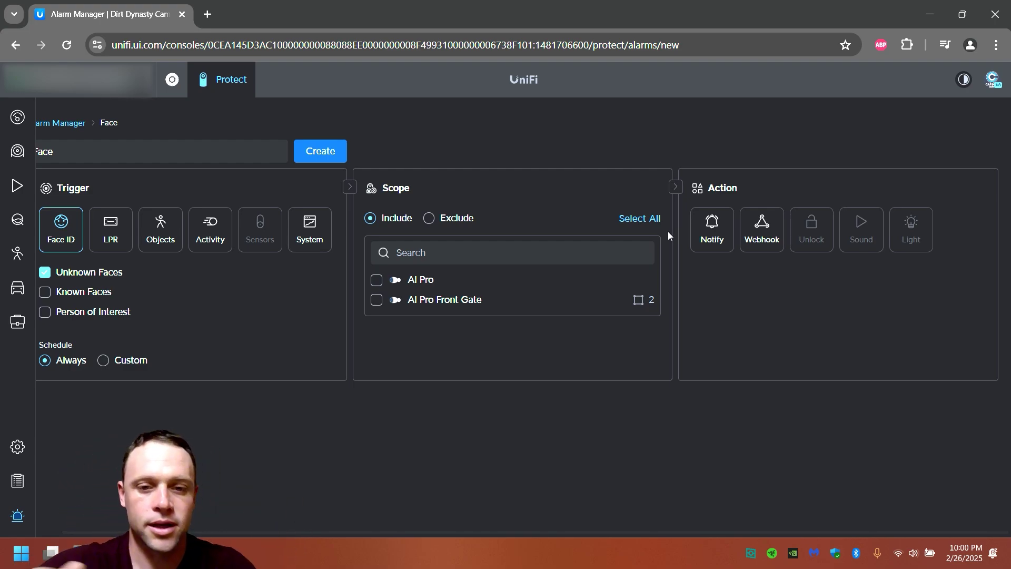
# - Scope the Face alarm to AI Pro Front Gate's Default zone only, excluding animals, and add a Notify action
pyautogui.click(376, 300)
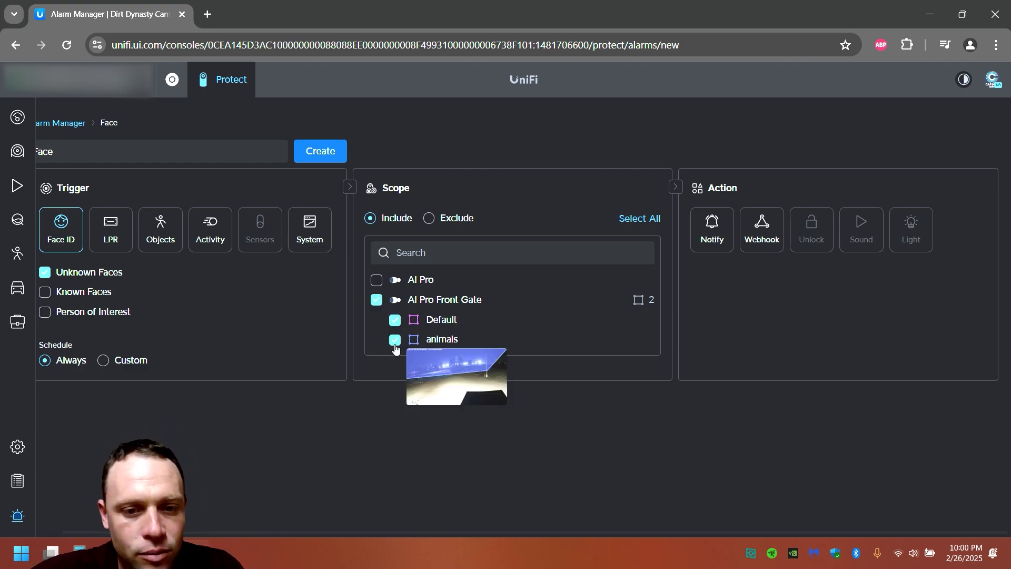
pyautogui.click(394, 341)
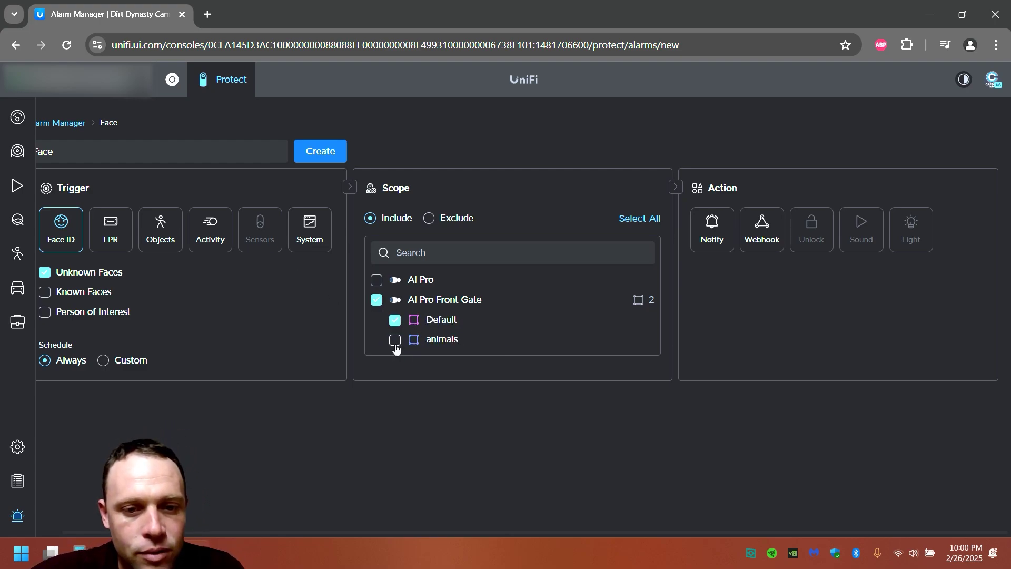
pyautogui.click(436, 321)
pyautogui.click(436, 321)
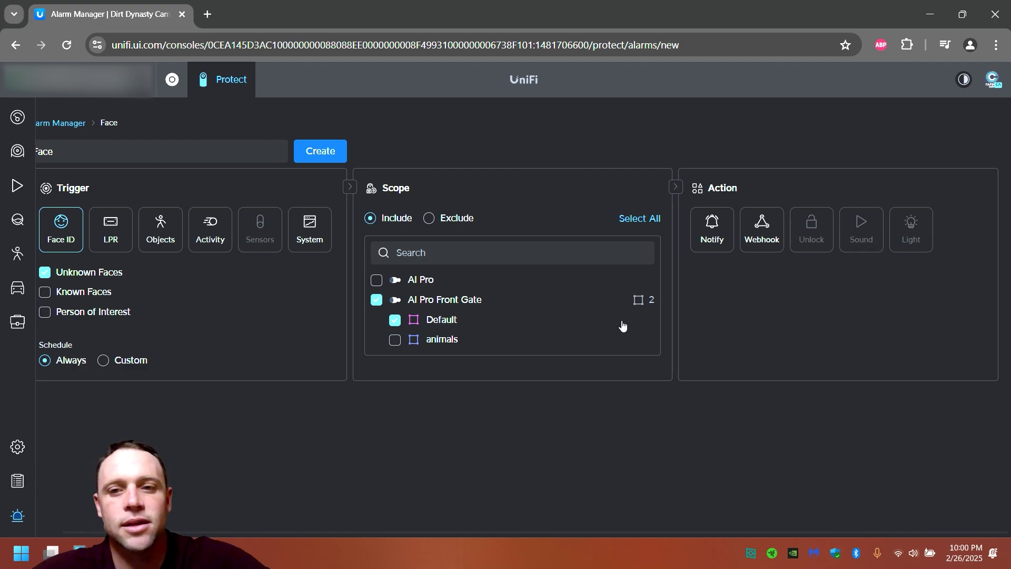
pyautogui.click(714, 247)
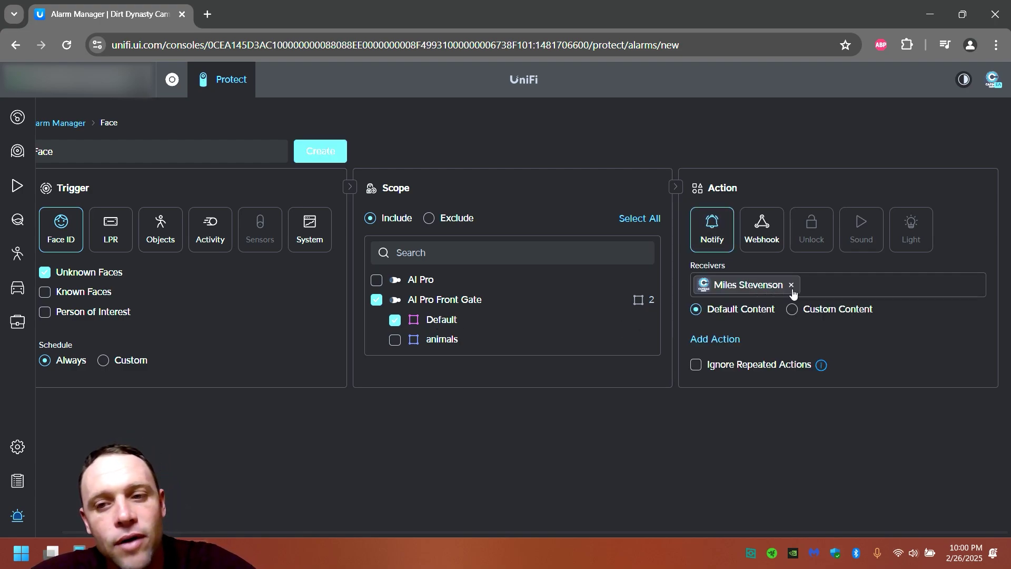
pyautogui.click(818, 291)
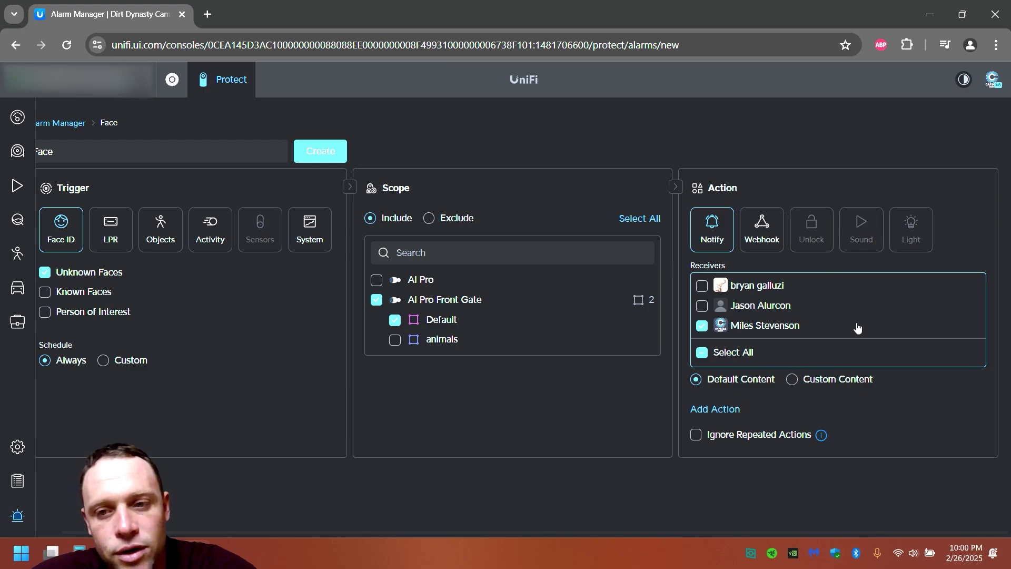
pyautogui.click(968, 234)
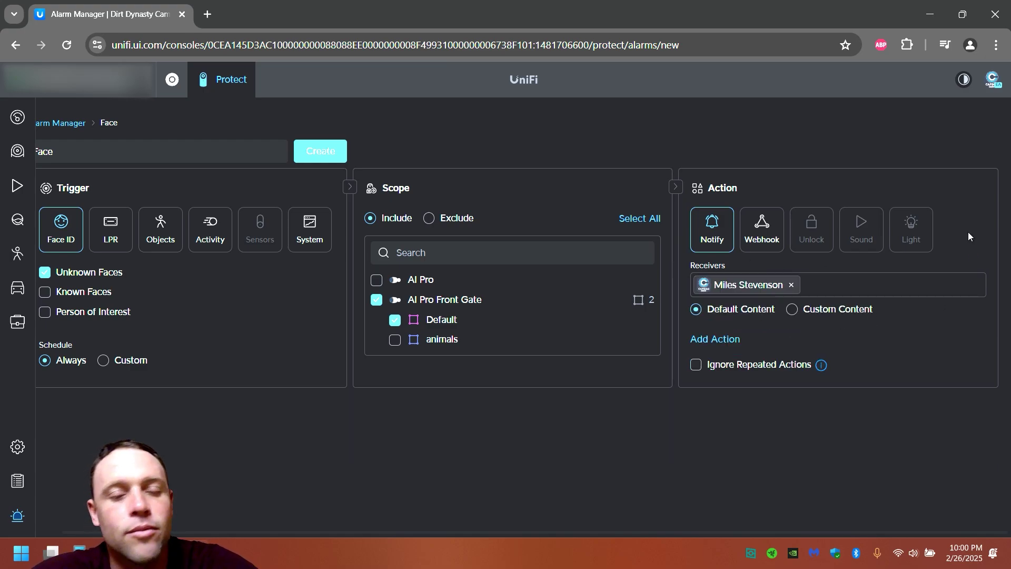
pyautogui.click(792, 286)
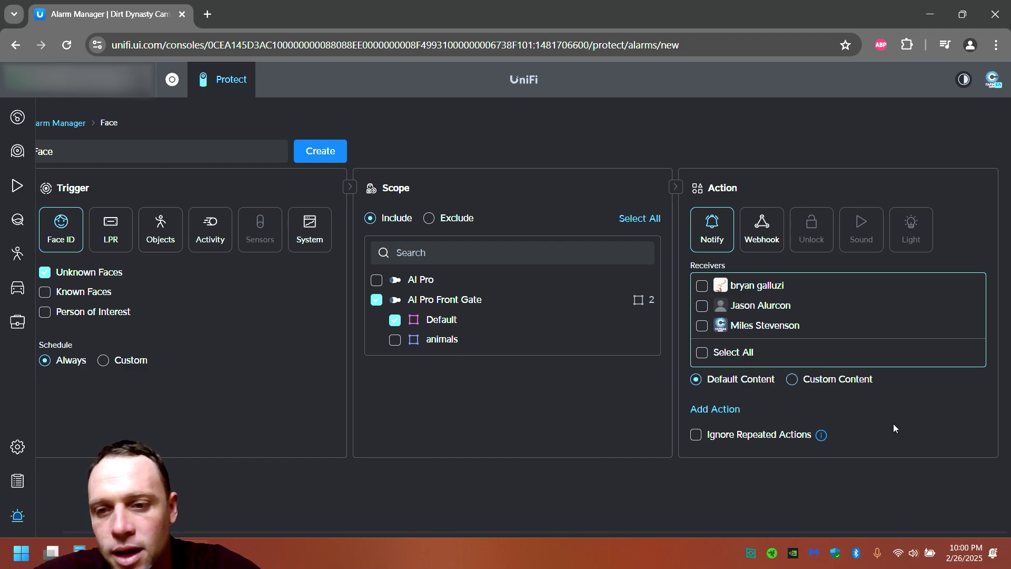
pyautogui.click(708, 293)
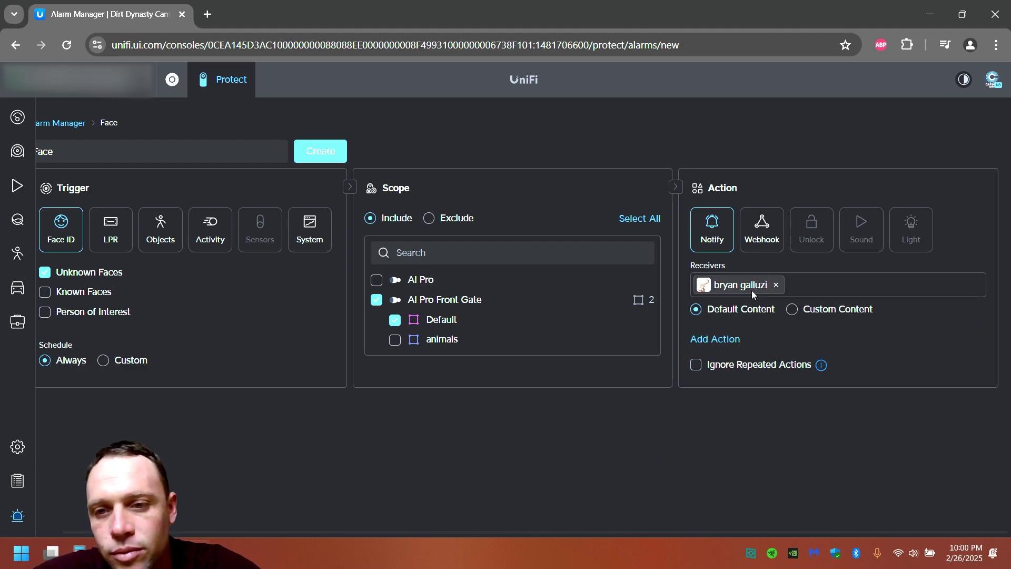
pyautogui.click(823, 286)
pyautogui.click(702, 326)
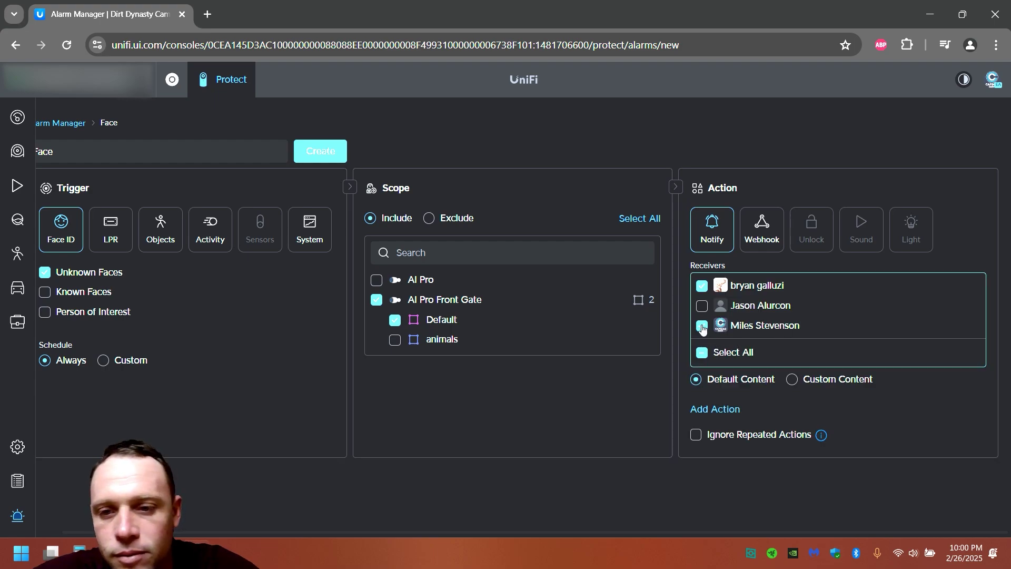
pyautogui.click(744, 311)
pyautogui.click(964, 409)
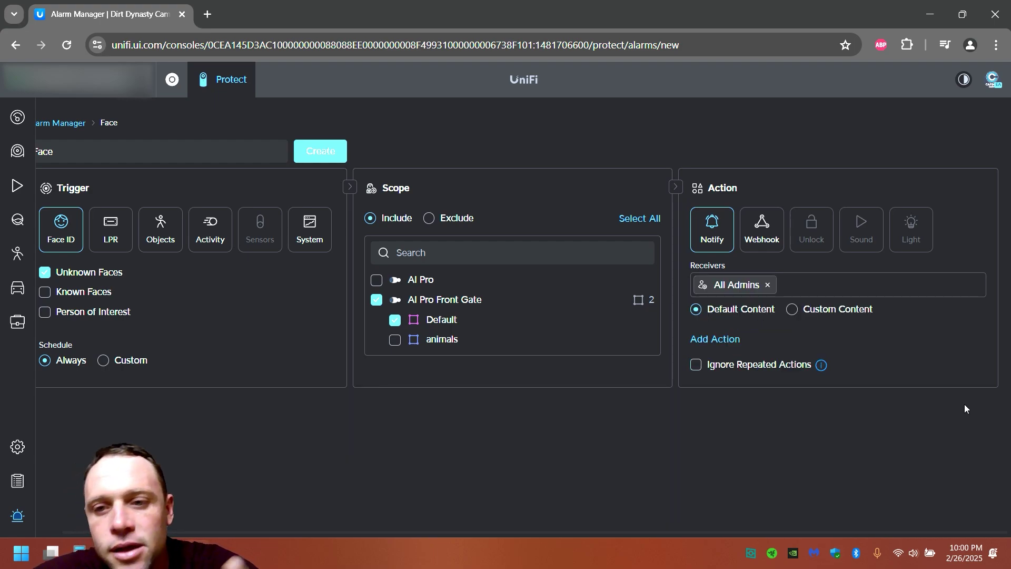
pyautogui.click(759, 286)
pyautogui.click(702, 305)
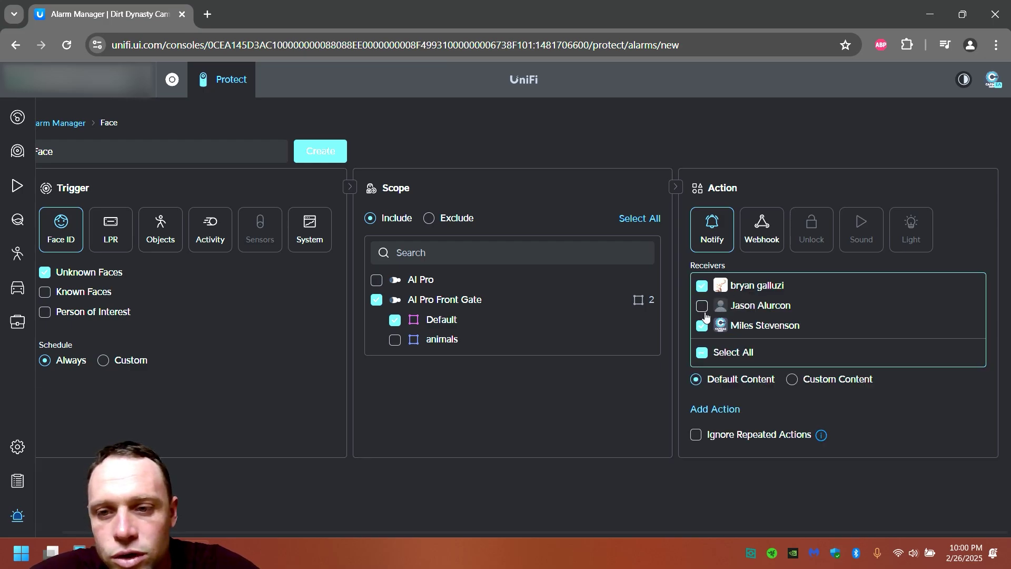
pyautogui.click(702, 306)
pyautogui.click(703, 305)
pyautogui.click(703, 286)
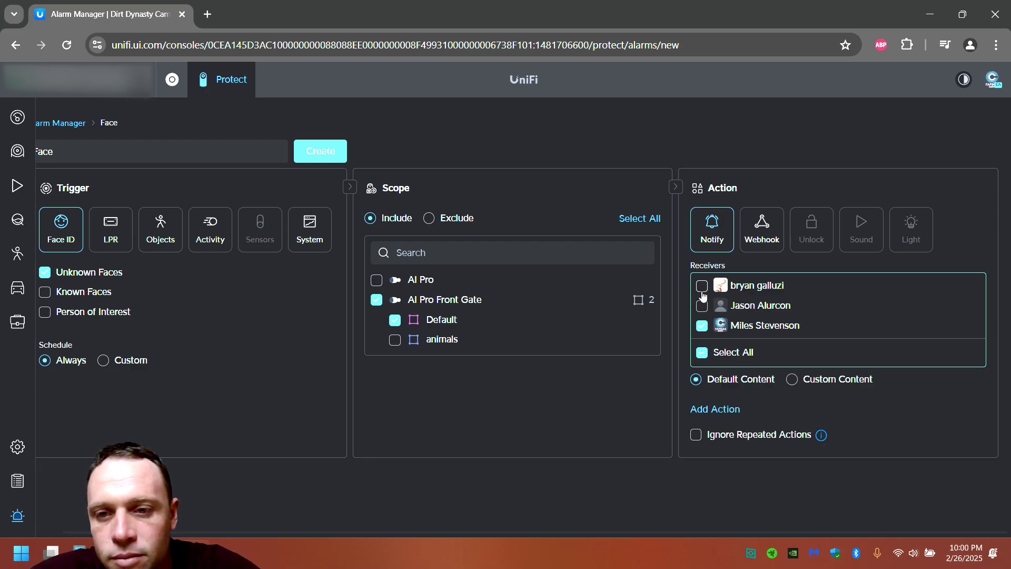
pyautogui.click(929, 423)
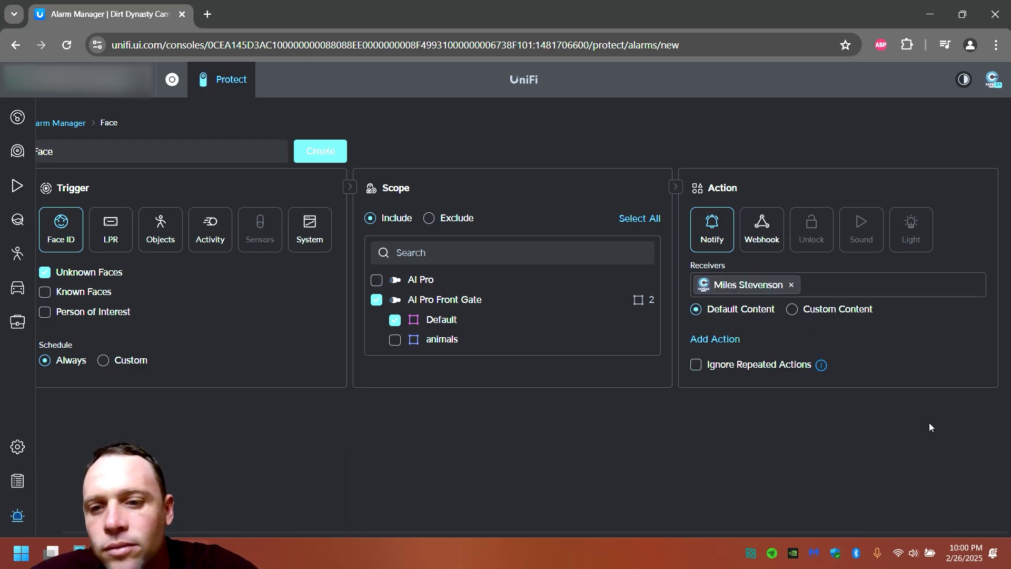
pyautogui.click(792, 310)
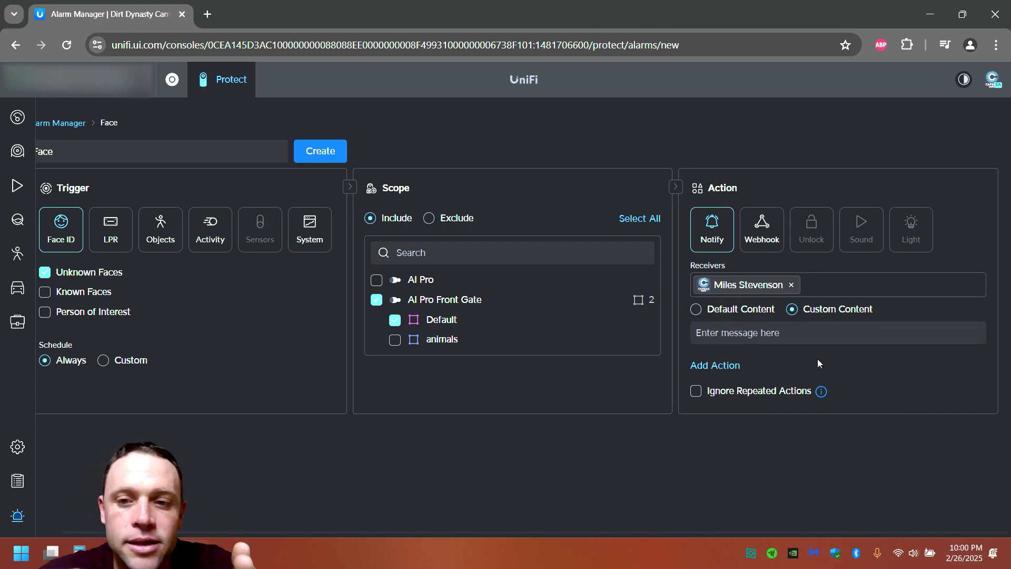
# - Give the notification the custom message 'unknown person front gate'
pyautogui.click(797, 327)
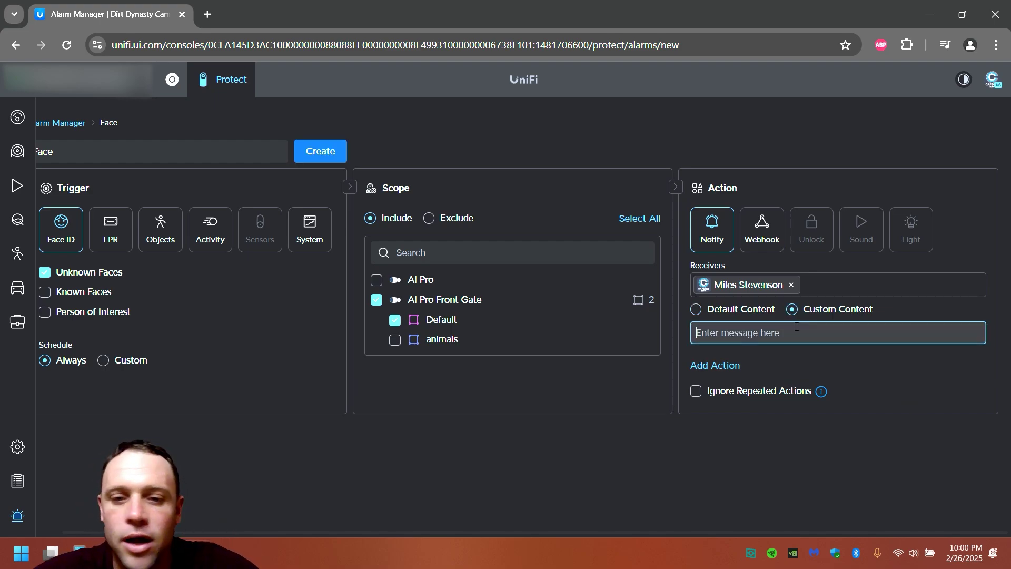
pyautogui.click(811, 369)
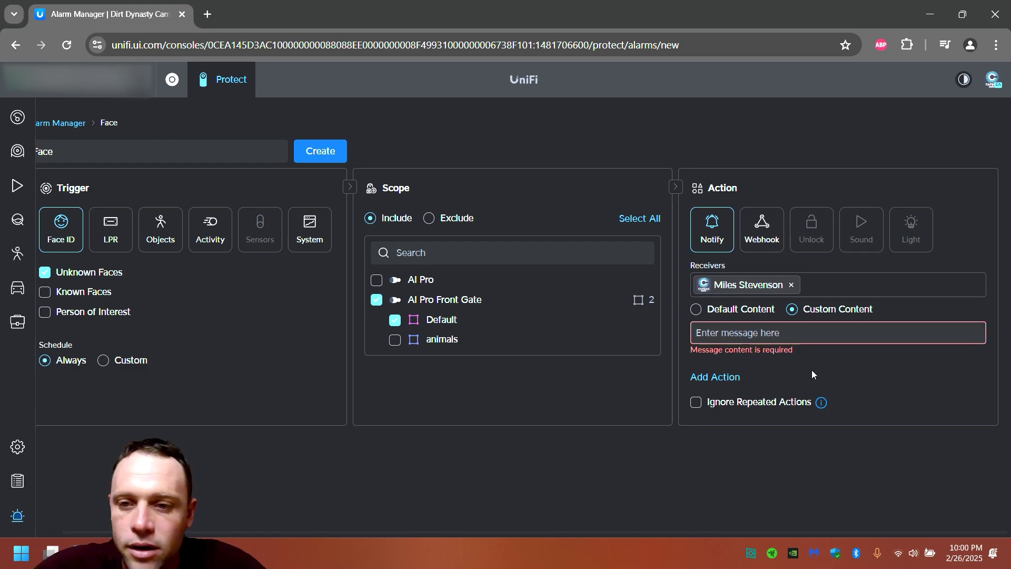
pyautogui.write('u')
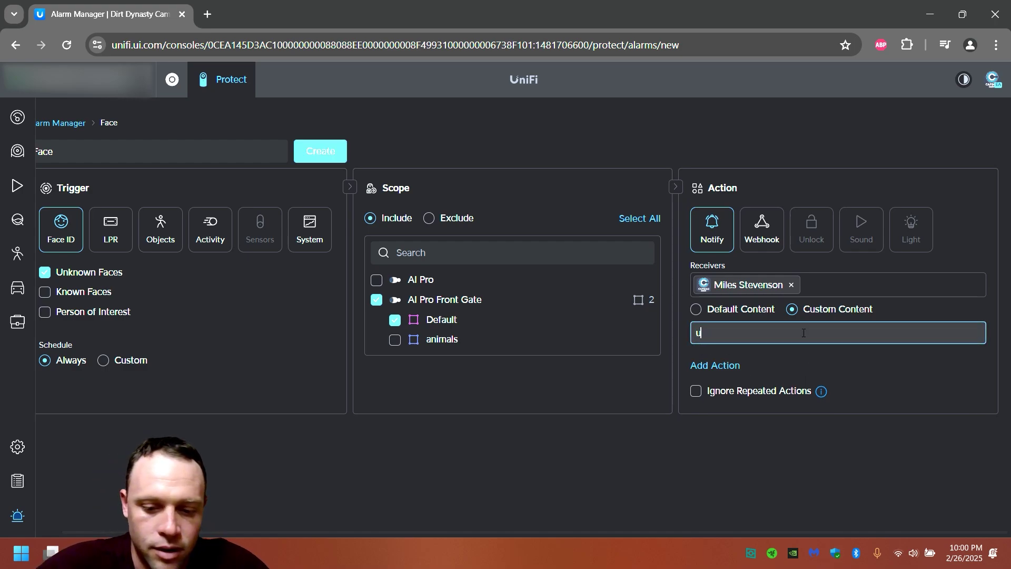
pyautogui.write('nk')
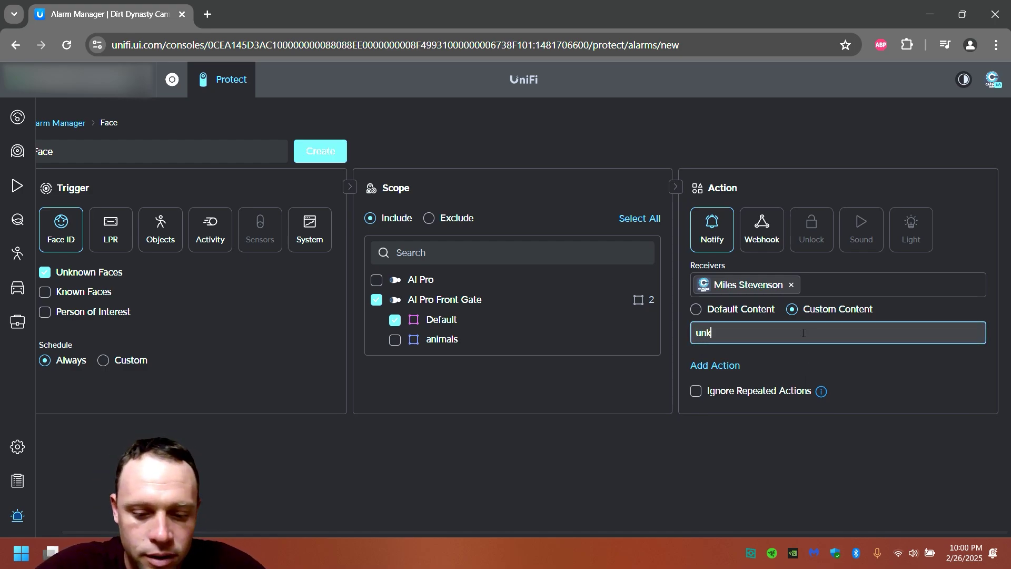
pyautogui.write('now')
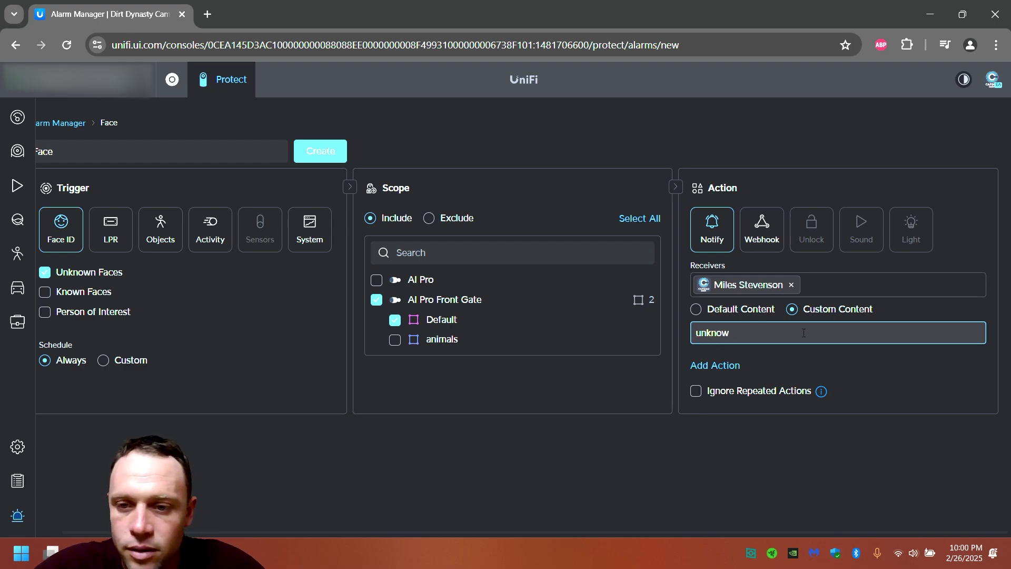
pyautogui.write('n per')
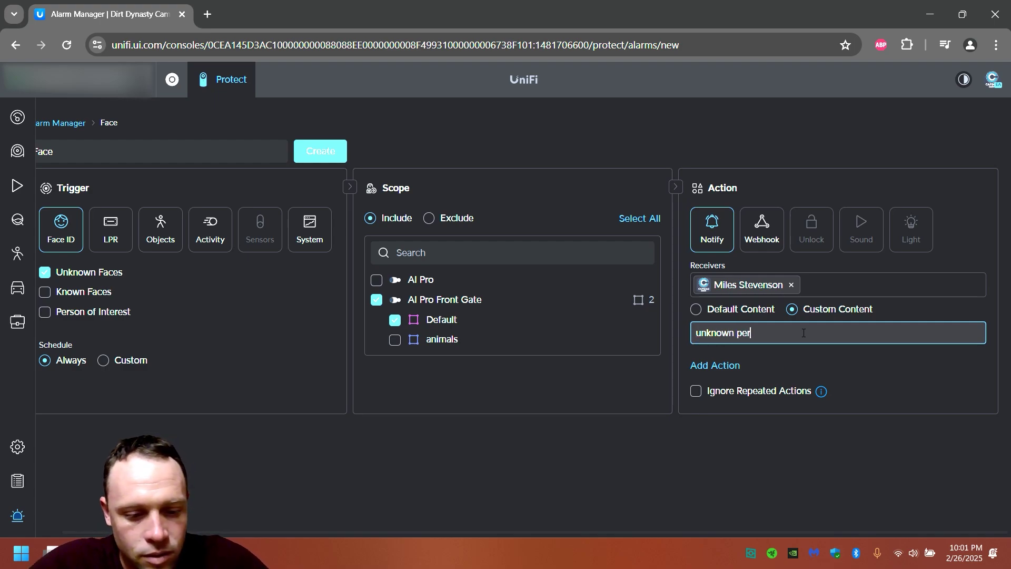
pyautogui.write('son t')
pyautogui.write('ro')
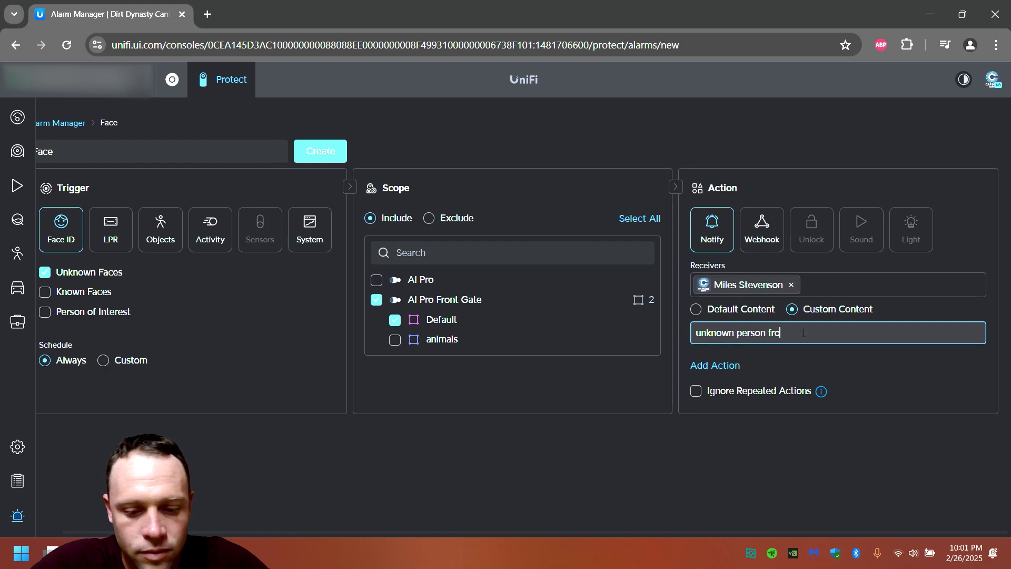
pyautogui.write('nt gate')
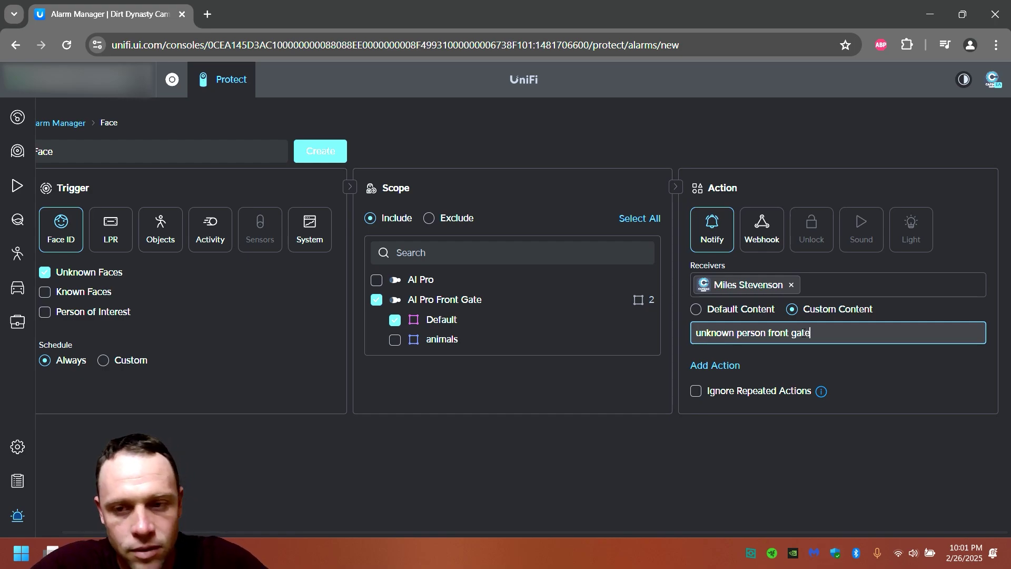
pyautogui.click(912, 384)
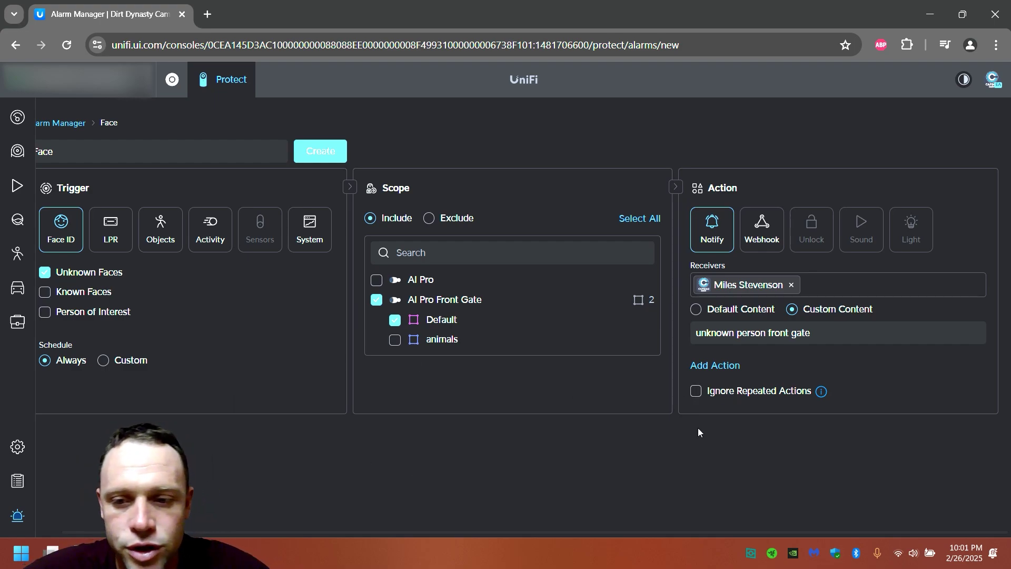
# - Ignore repeated actions for 1 minute instead of 10, and switch the action to a Slack webhook post
pyautogui.click(695, 390)
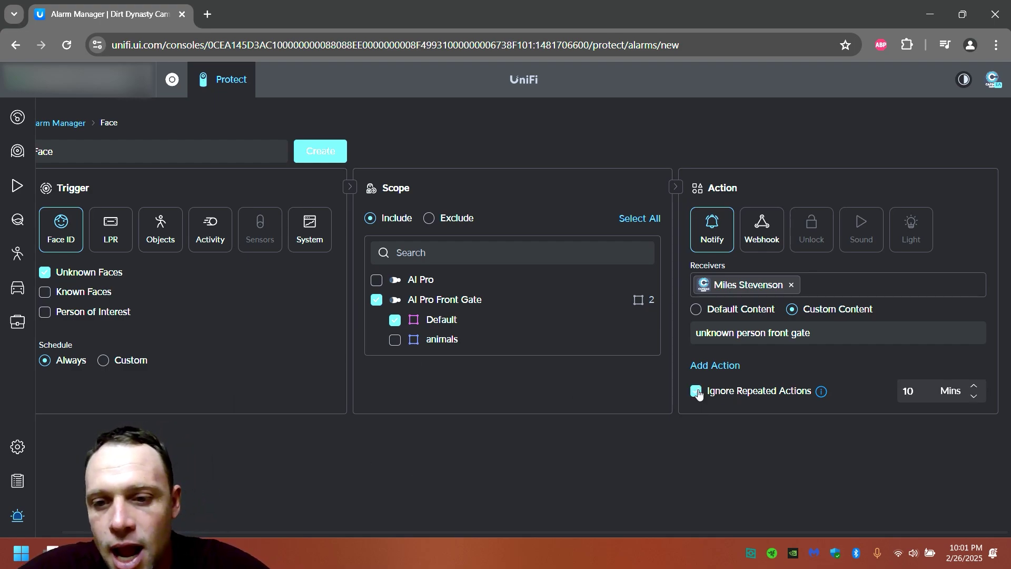
pyautogui.doubleClick(918, 399)
pyautogui.write('1')
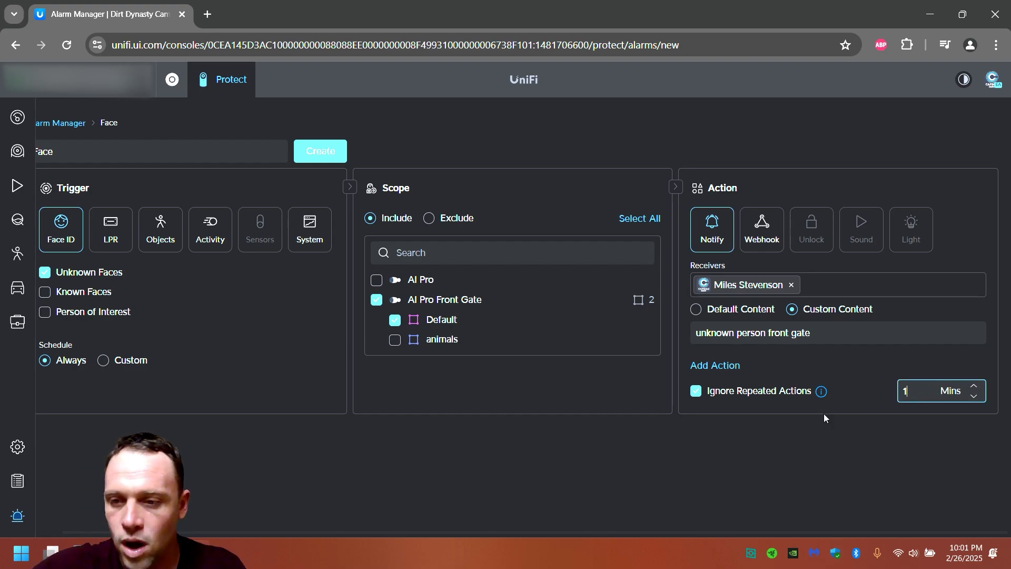
pyautogui.click(823, 413)
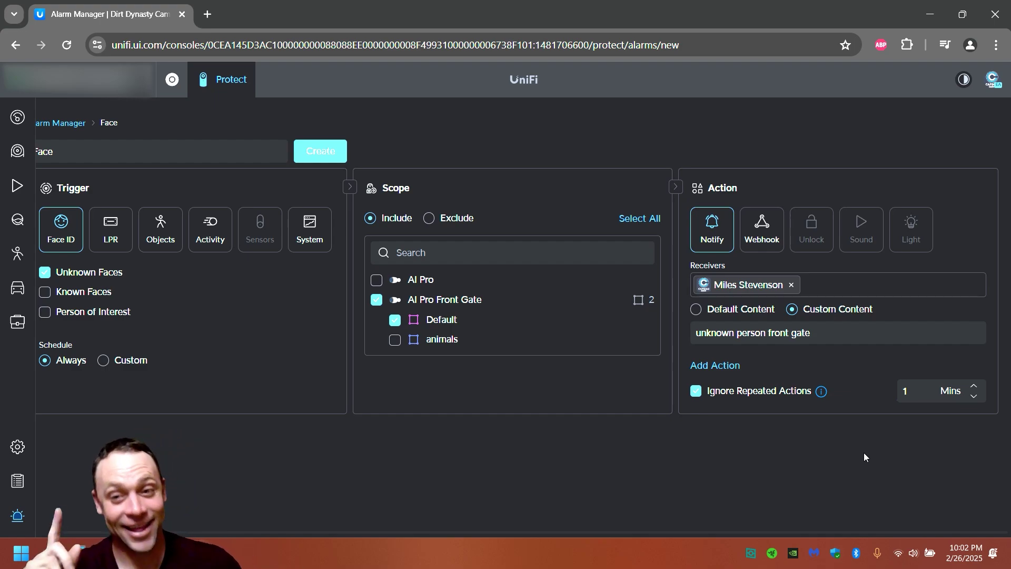
pyautogui.click(768, 232)
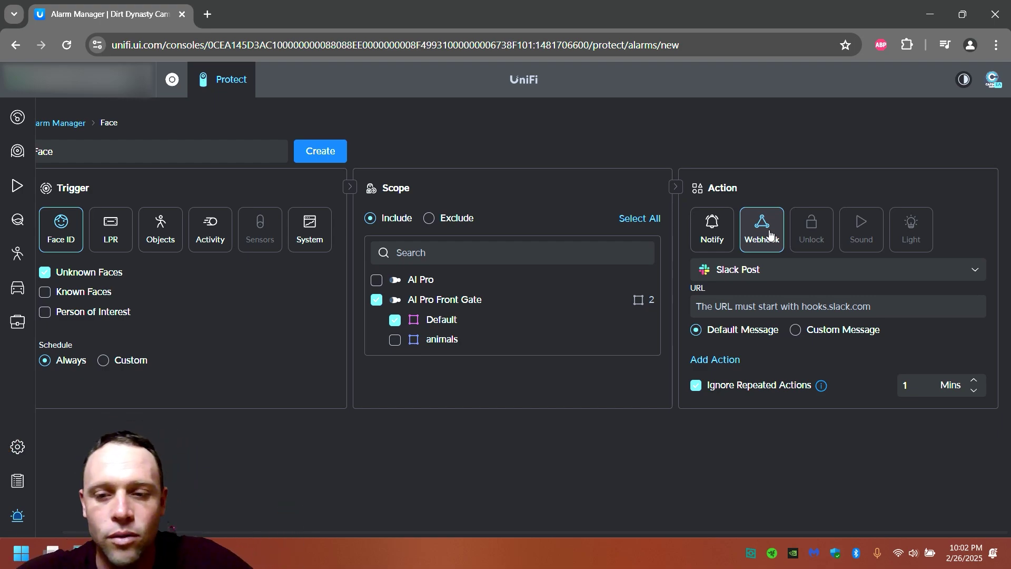
# - Revert the action to Notify, toggle Scope to Exclude and back to Include, and leave for Alarm Manager
pyautogui.click(702, 220)
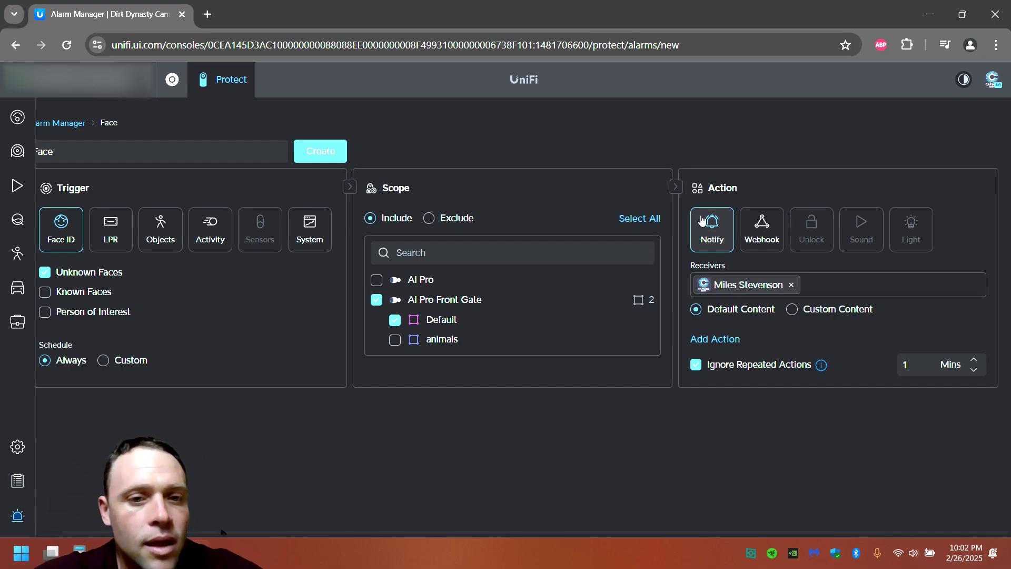
pyautogui.click(428, 220)
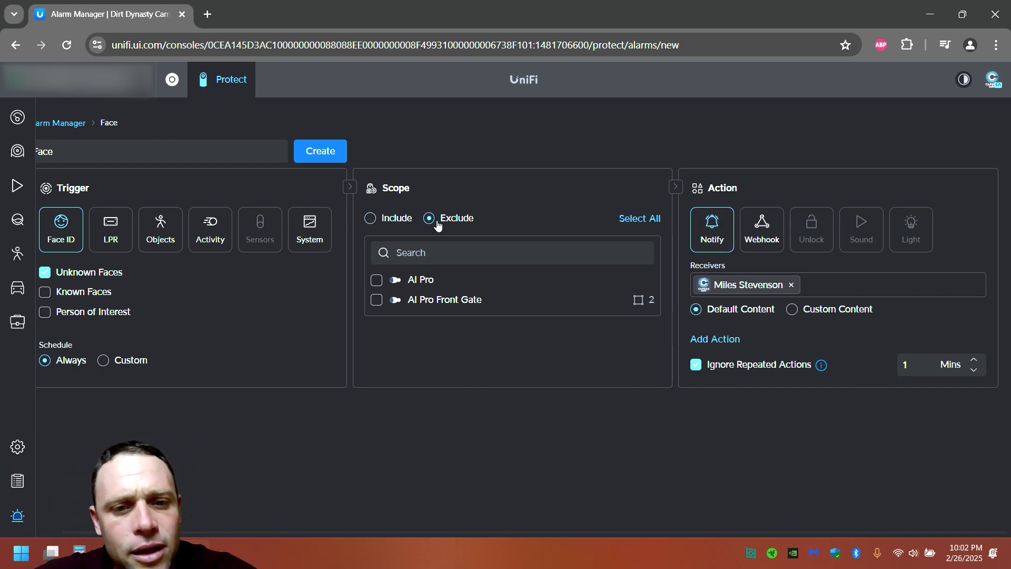
pyautogui.click(408, 224)
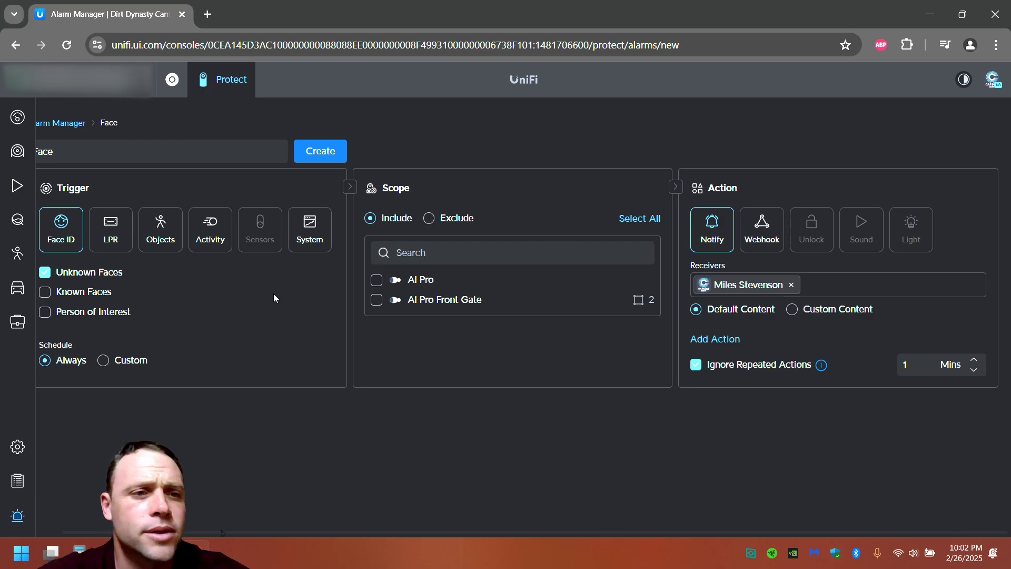
pyautogui.click(17, 515)
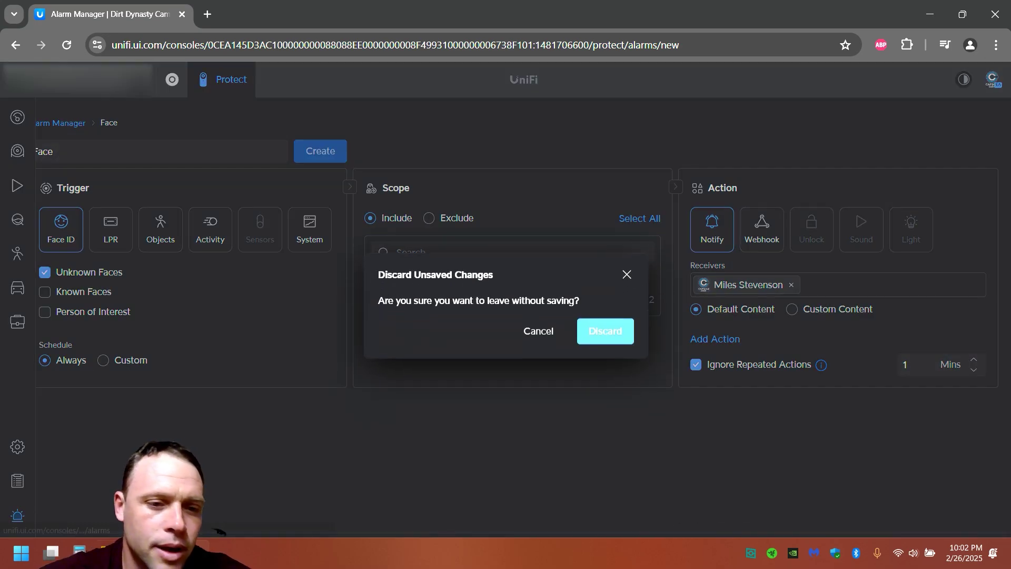
# - Discard the face alarm and start a new alarm, browsing Objects then Activity trigger types
pyautogui.click(597, 331)
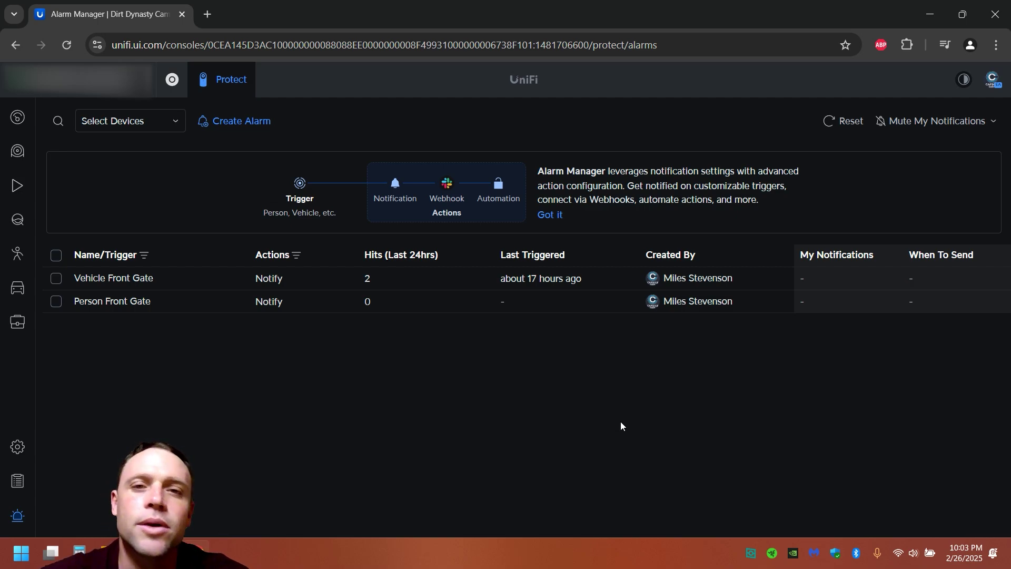
pyautogui.click(216, 124)
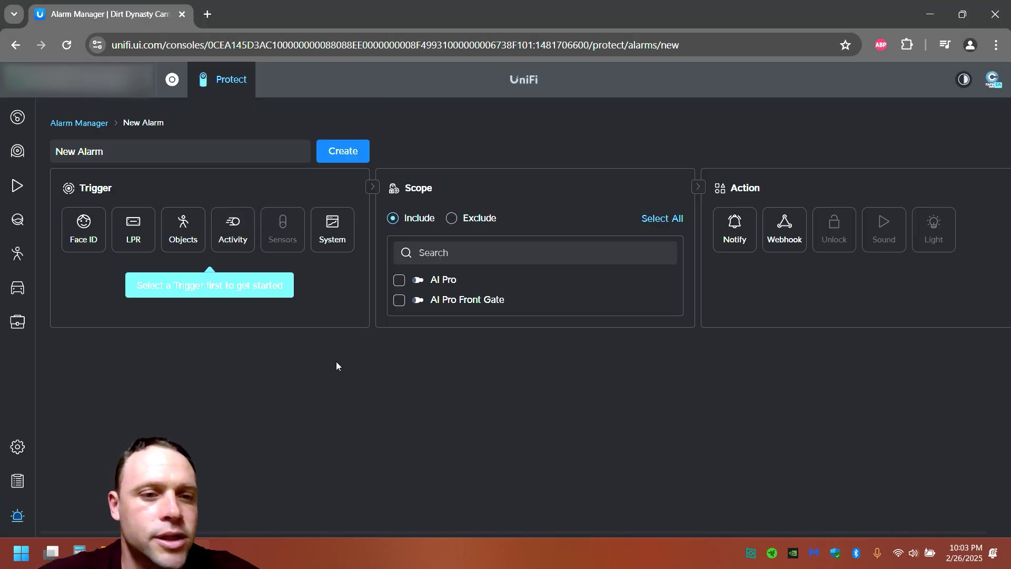
pyautogui.click(200, 241)
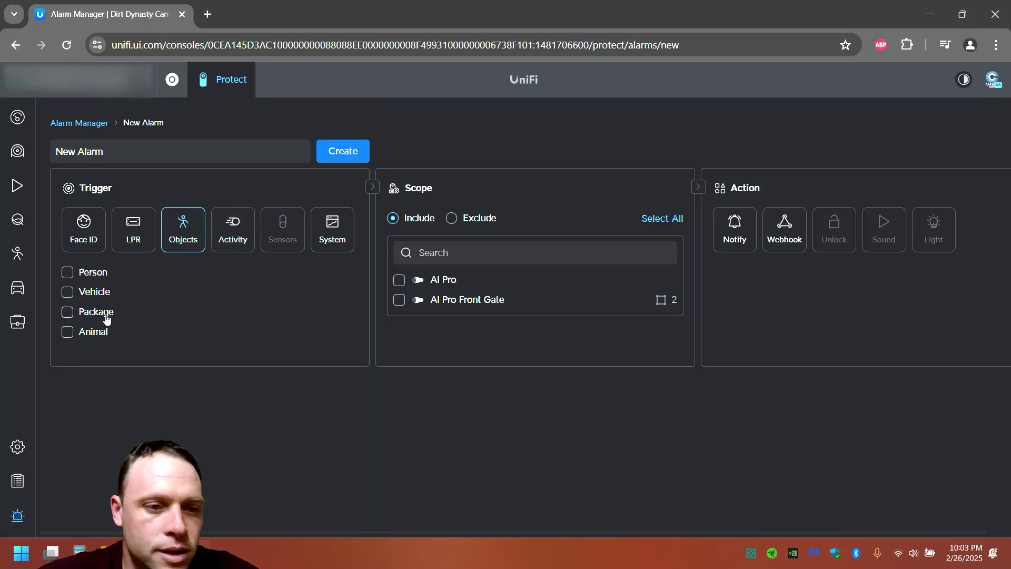
pyautogui.click(240, 240)
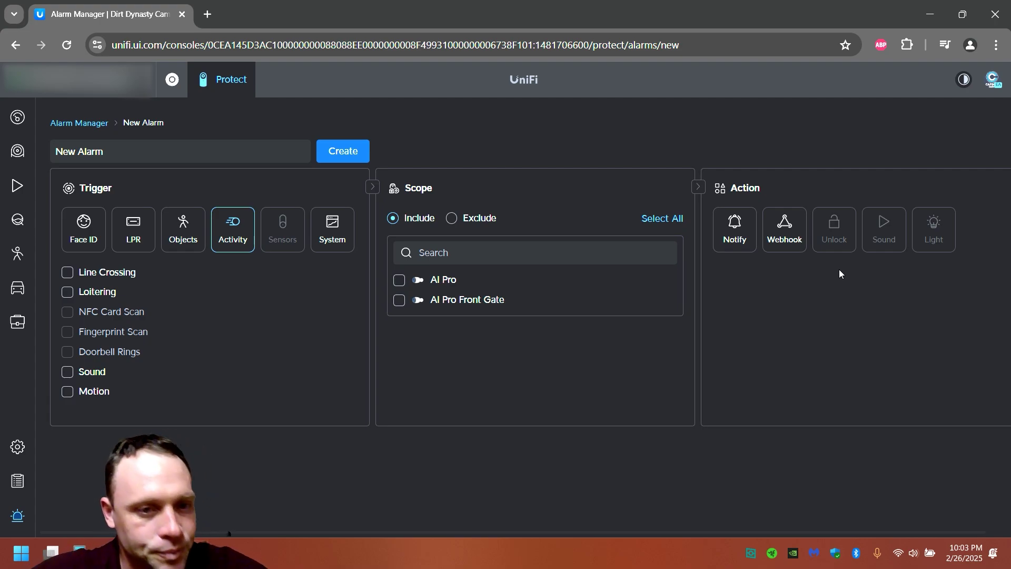
# - Check and then uncheck the Loitering activity trigger
pyautogui.hscroll(1, 113, 391)
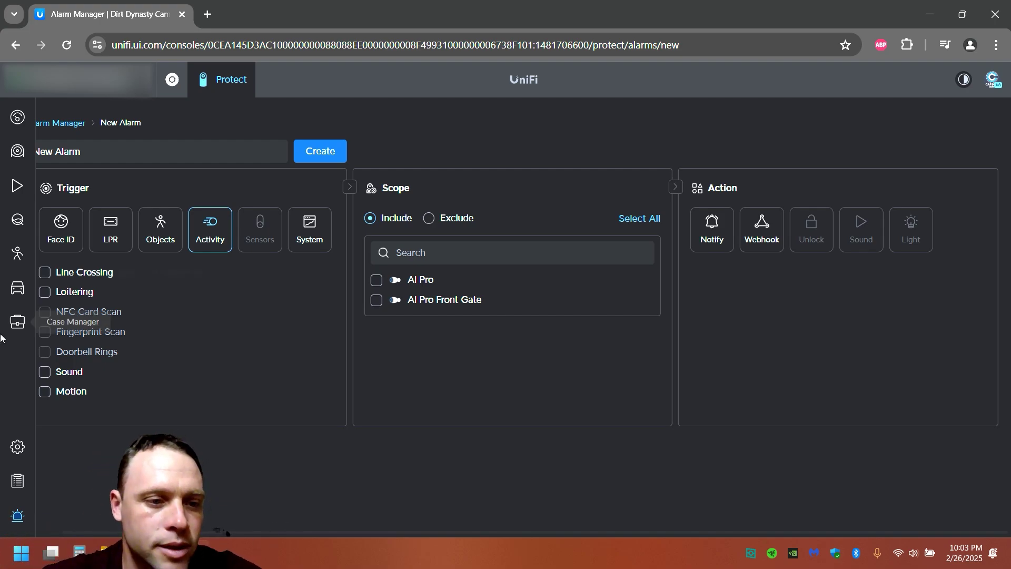
pyautogui.moveTo(62, 312)
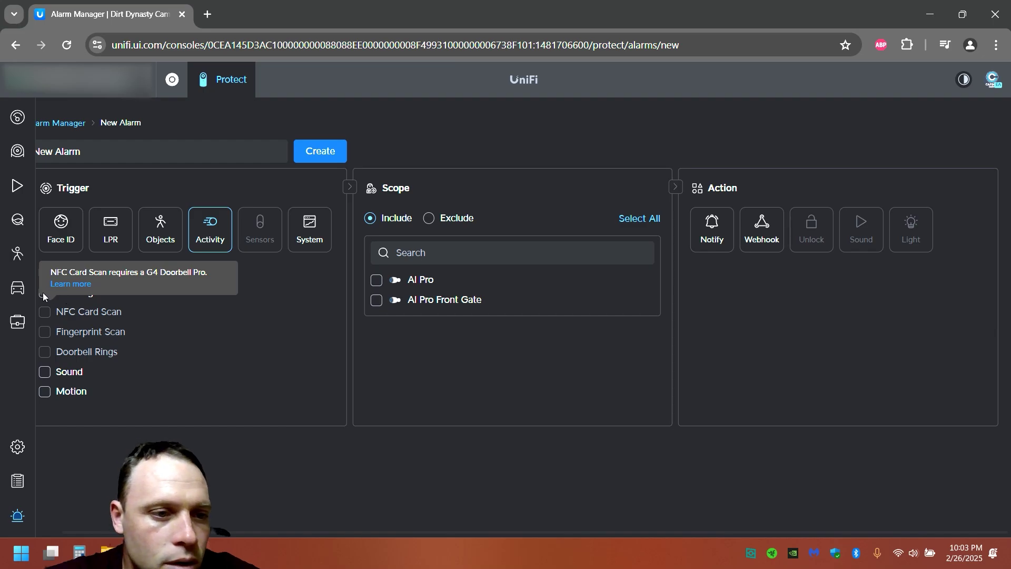
pyautogui.click(64, 295)
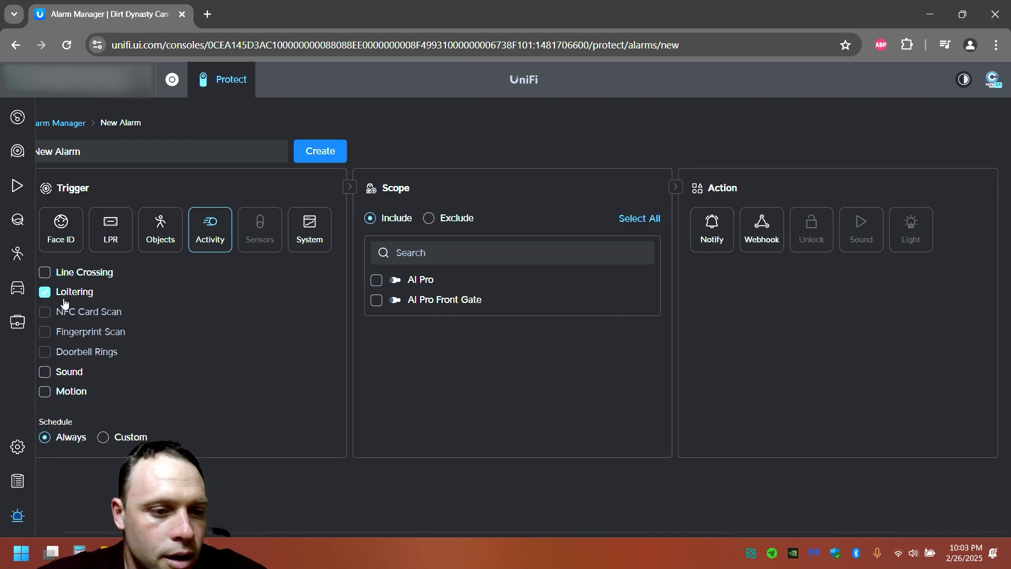
pyautogui.click(58, 300)
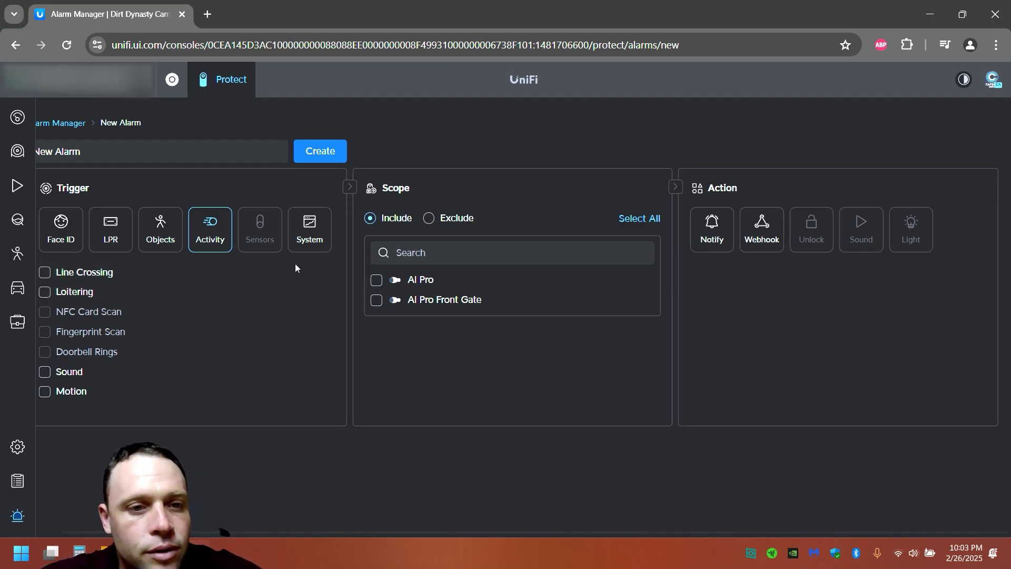
# - Preview the System triggers, then return to the Alarm Manager list and discard the new alarm draft
pyautogui.click(314, 245)
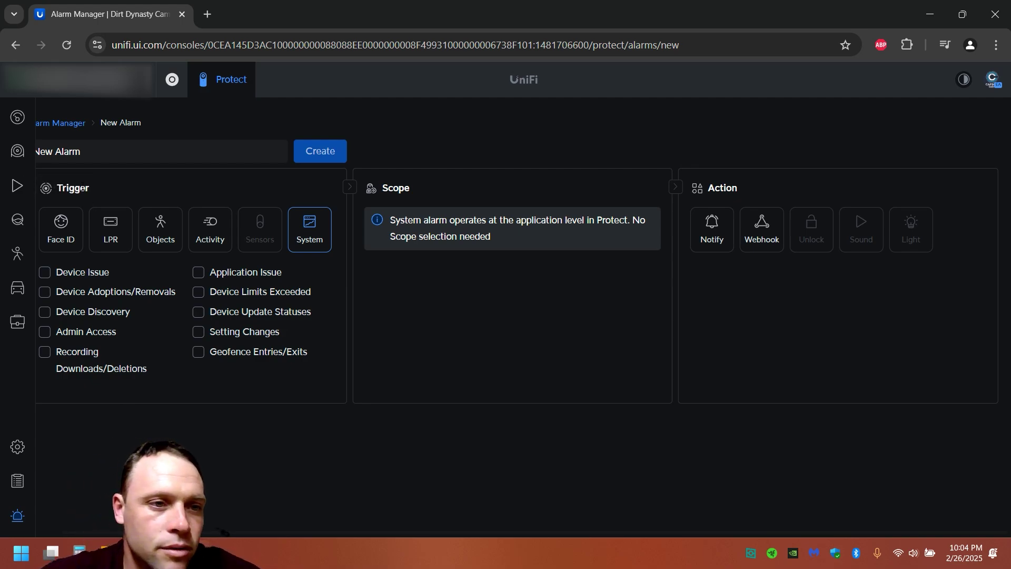
pyautogui.hscroll(-1, 53, 186)
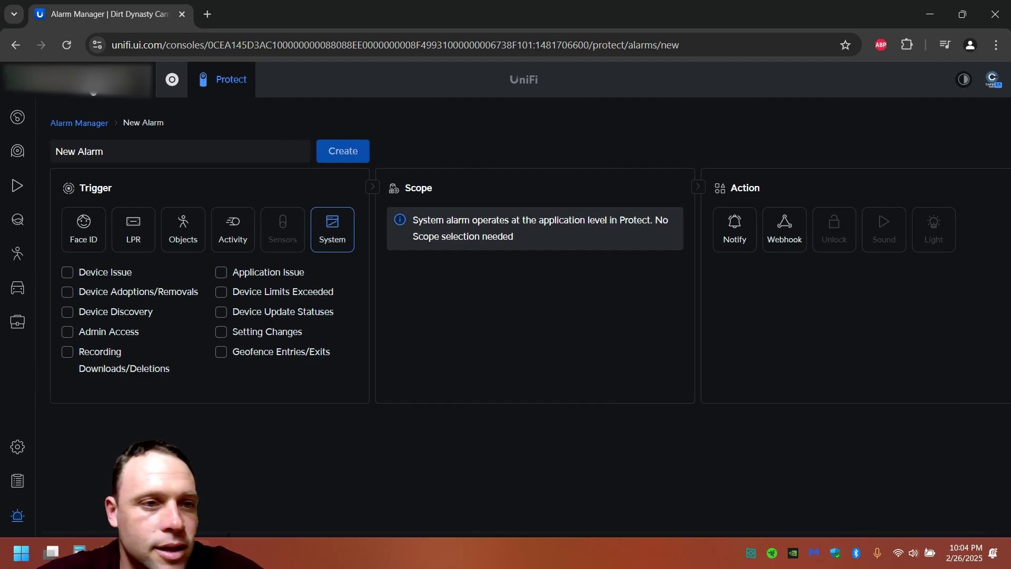
pyautogui.click(75, 122)
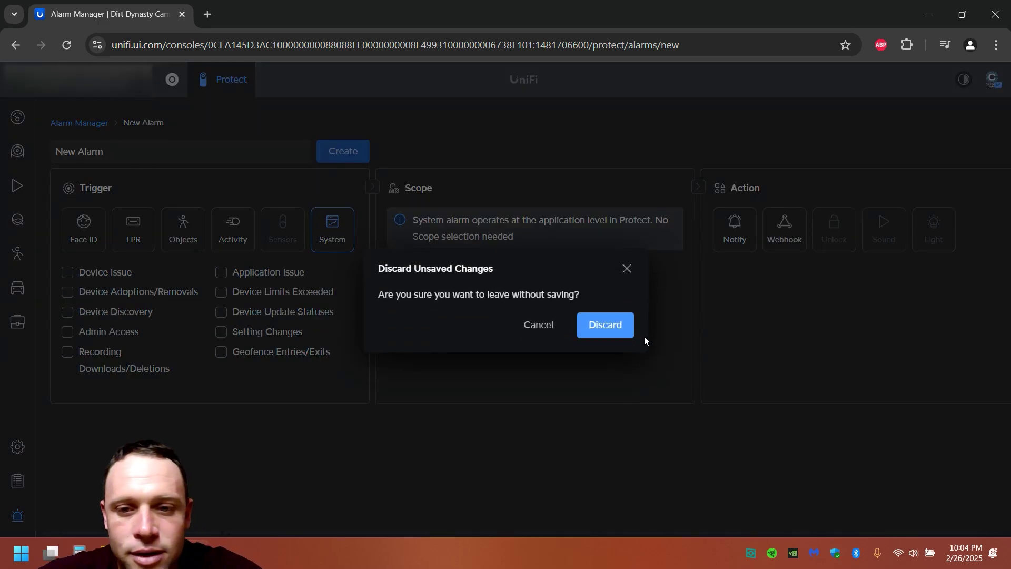
pyautogui.click(604, 329)
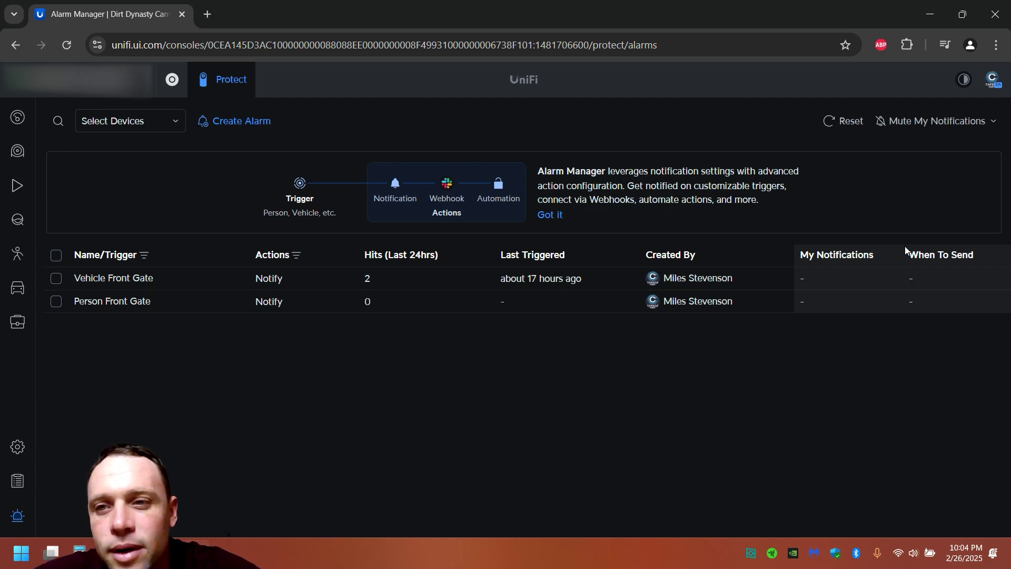
pyautogui.click(963, 124)
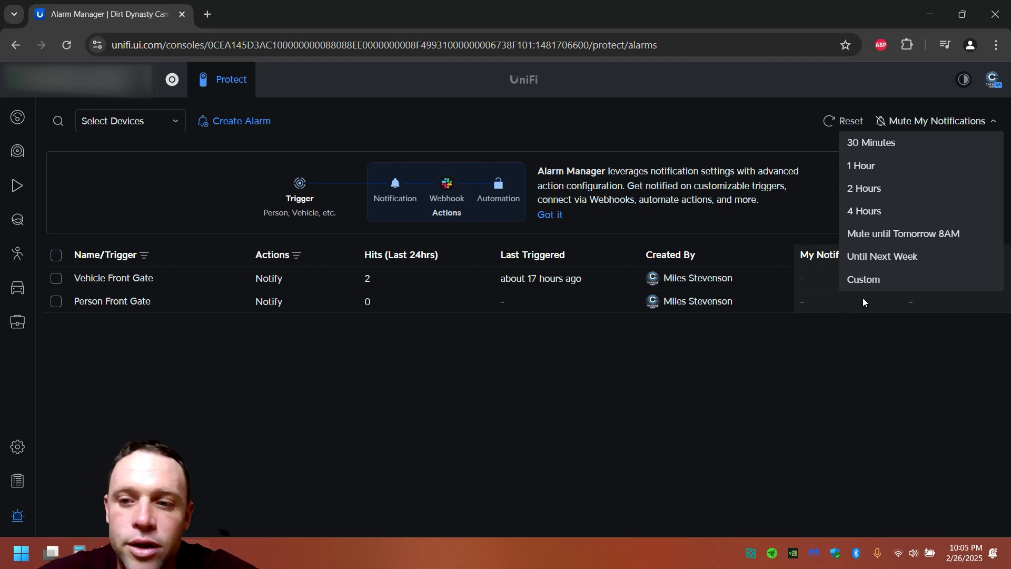
pyautogui.click(876, 279)
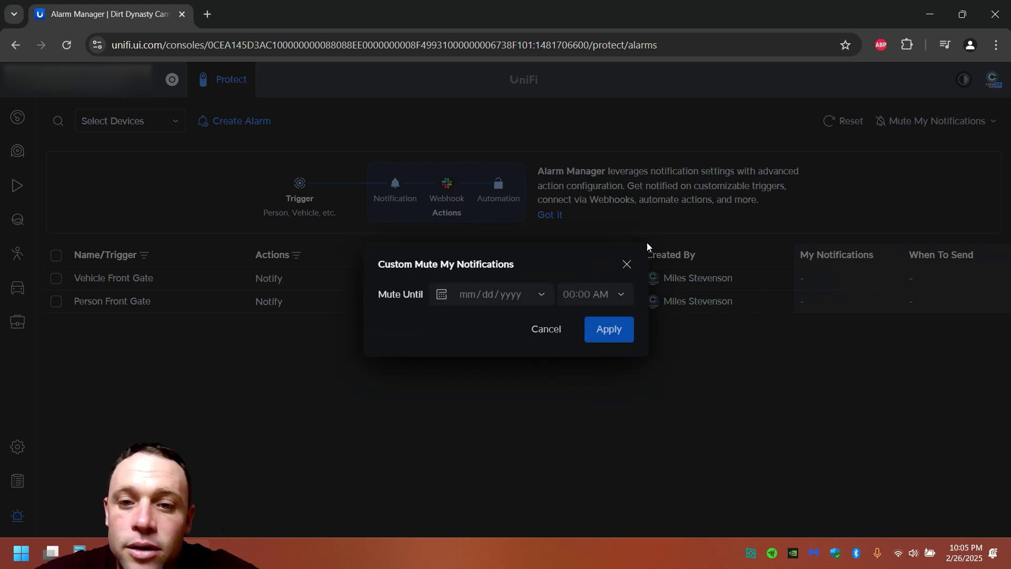
pyautogui.click(626, 264)
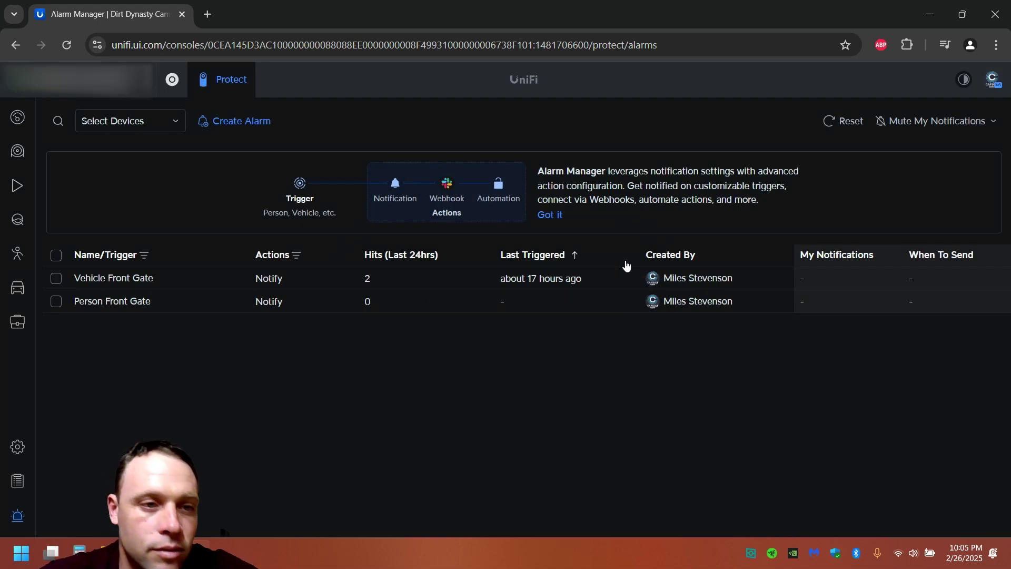